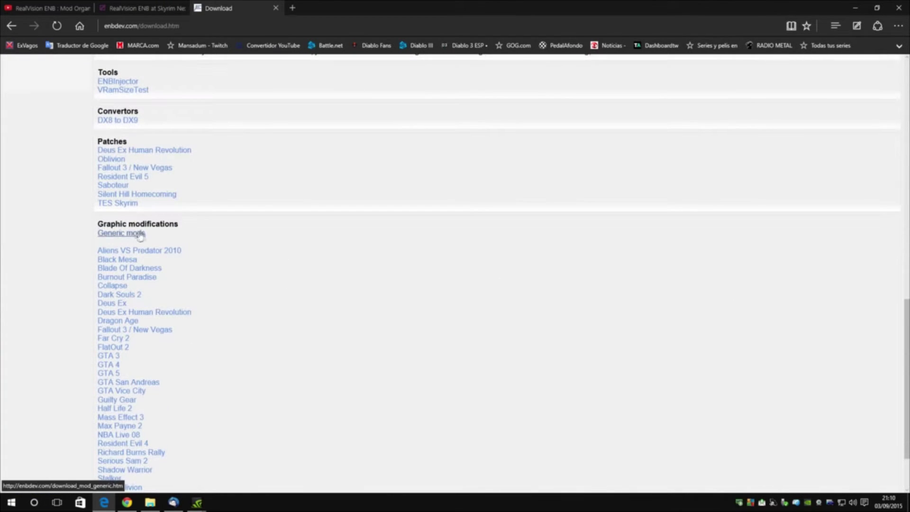
# Open the ENBSeries v0.279 page from the TES Skyrim graphic modifications on enbdev.com.
pyautogui.scroll(-3, 185, 229)
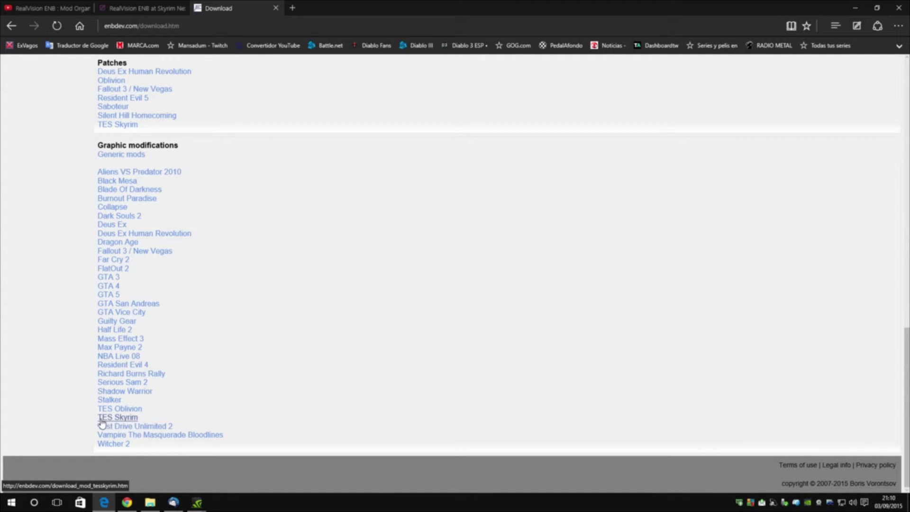
pyautogui.click(119, 418)
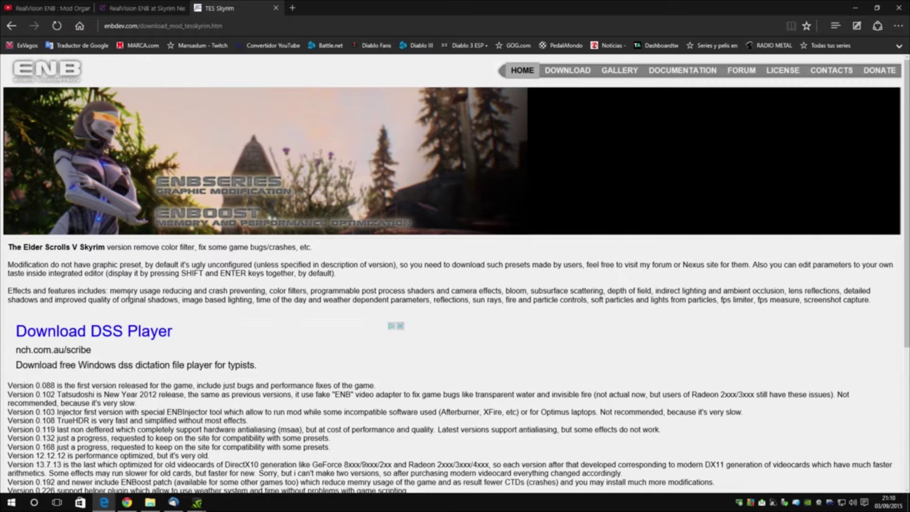
pyautogui.scroll(-5, 127, 290)
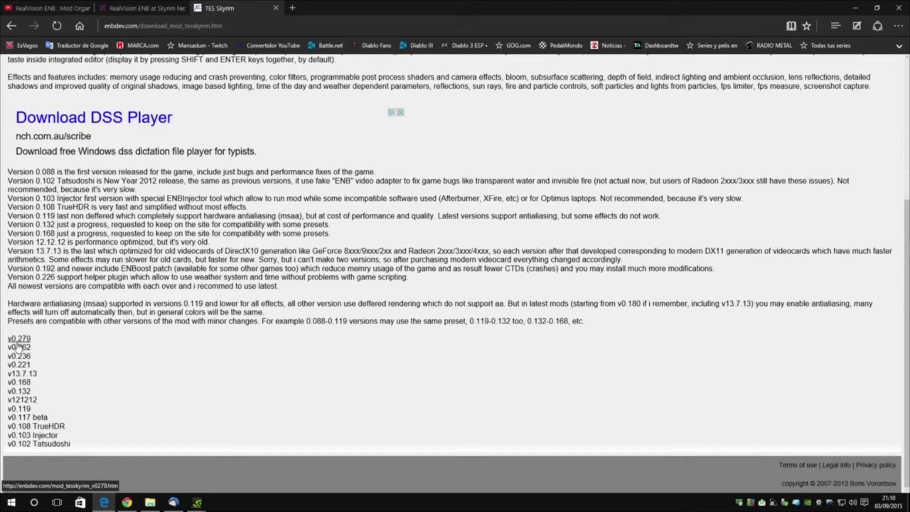
pyautogui.click(24, 342)
# Download the ENBSeries v0.279 archive for Skyrim from the end of its version page.
pyautogui.scroll(-10, 77, 286)
pyautogui.scroll(-15, 77, 286)
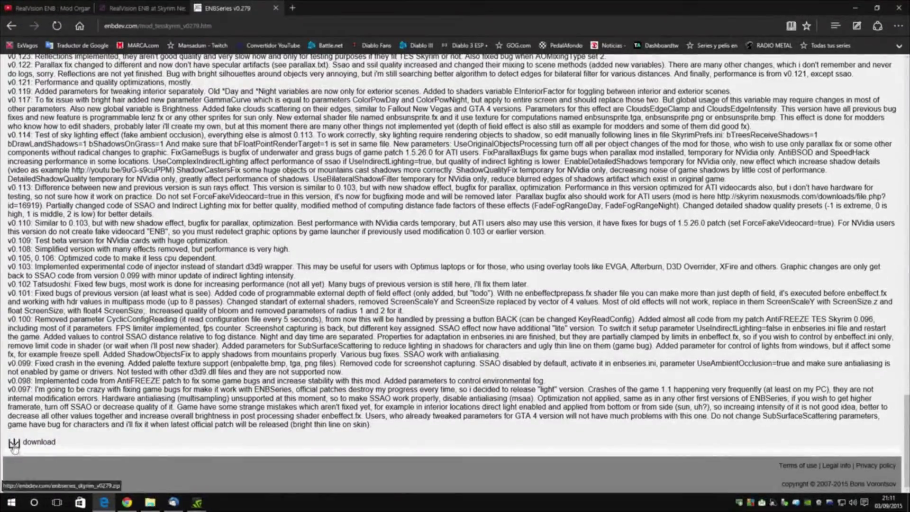
pyautogui.click(14, 445)
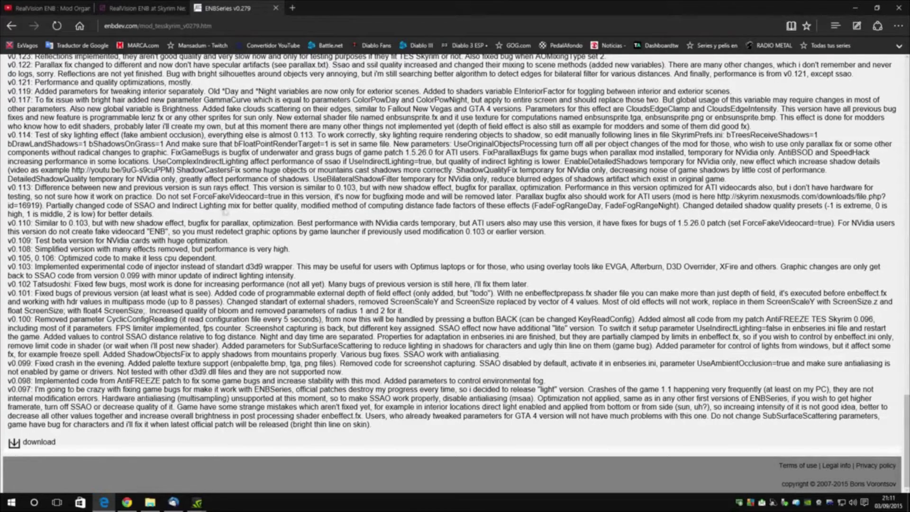
# Review the RealVision ENB page on Nexus Mods, from the installation instructions up to the download options.
pyautogui.click(138, 8)
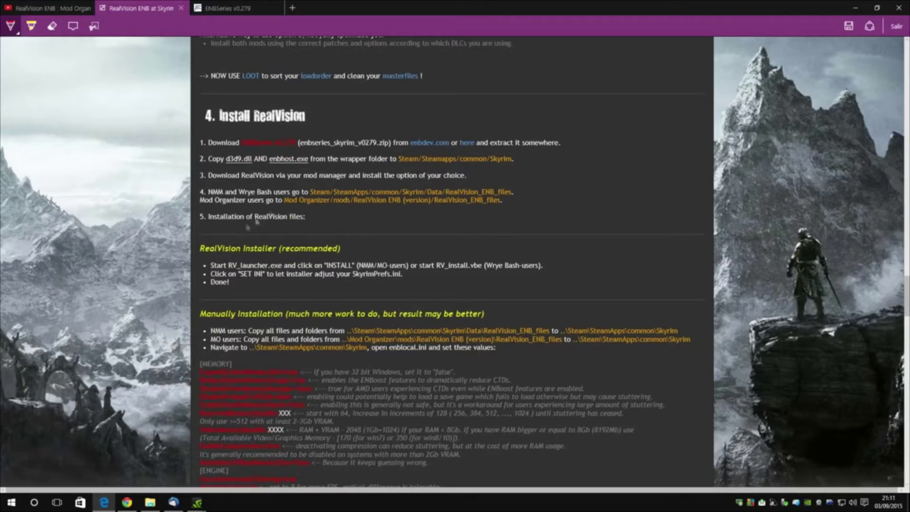
pyautogui.scroll(20, 233, 230)
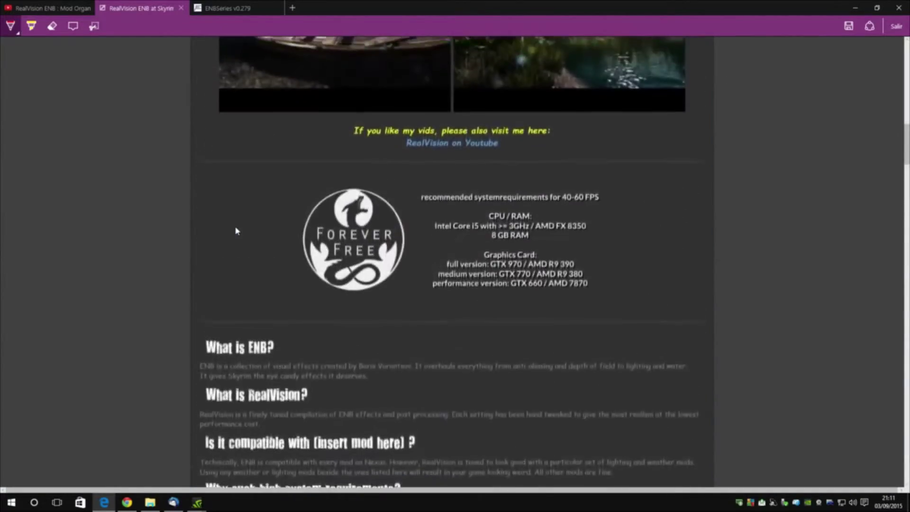
pyautogui.scroll(10, 237, 231)
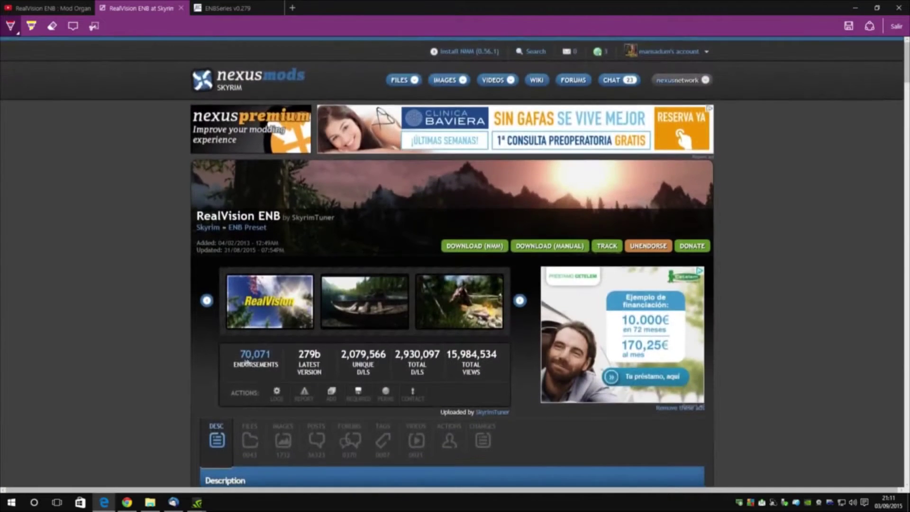
pyautogui.press('Escape')
pyautogui.click(249, 265)
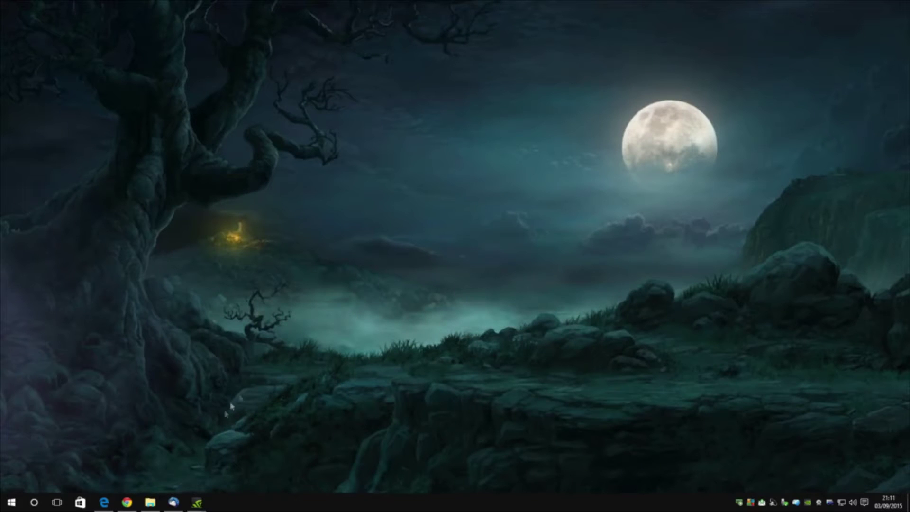
# Switch to File Explorer and extract enbseries_skyrim_v0279.zip into its own enbseries_skyrim_v0279 folder.
pyautogui.click(150, 503)
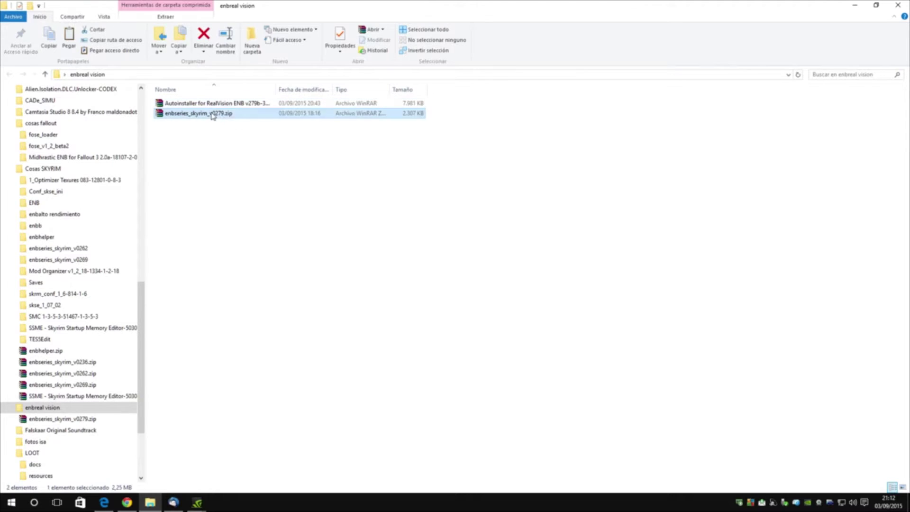
pyautogui.rightClick(212, 115)
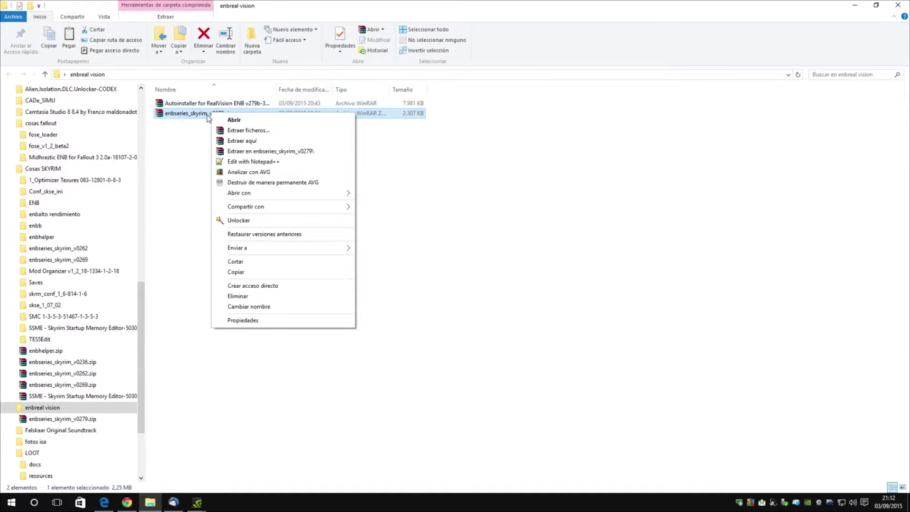
pyautogui.click(264, 152)
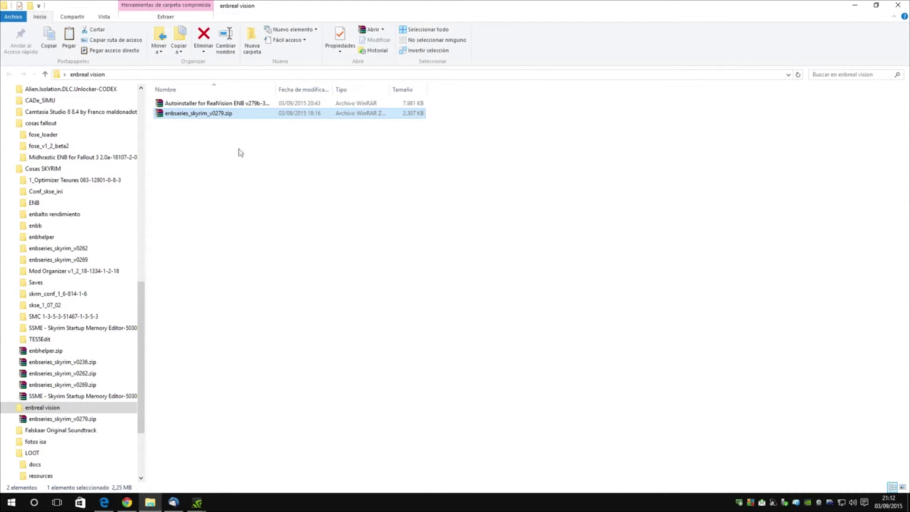
# Open the WrapperVersion folder inside the extracted enbseries_skyrim_v0279 folder.
pyautogui.doubleClick(183, 103)
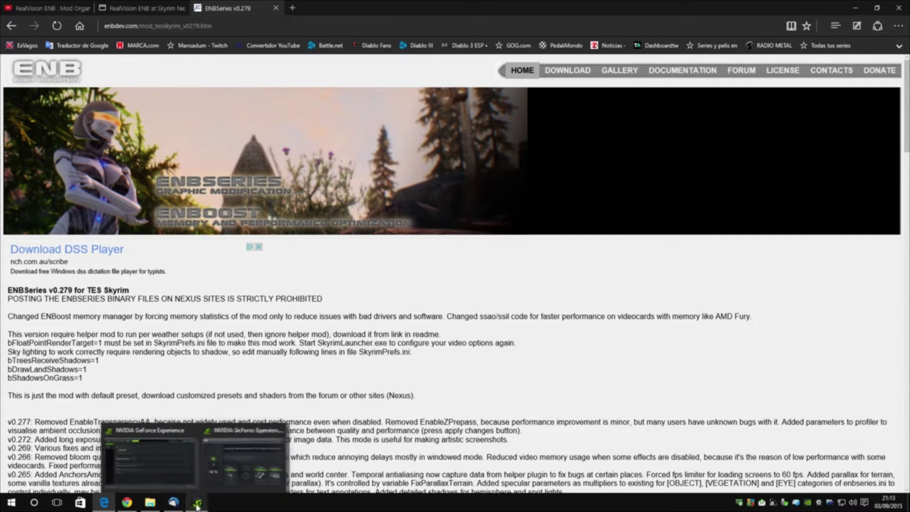
pyautogui.click(150, 502)
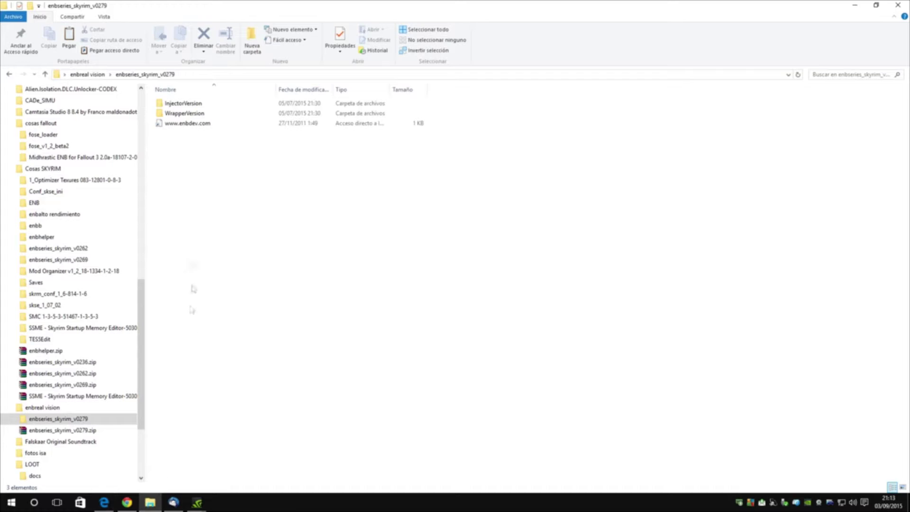
pyautogui.doubleClick(181, 114)
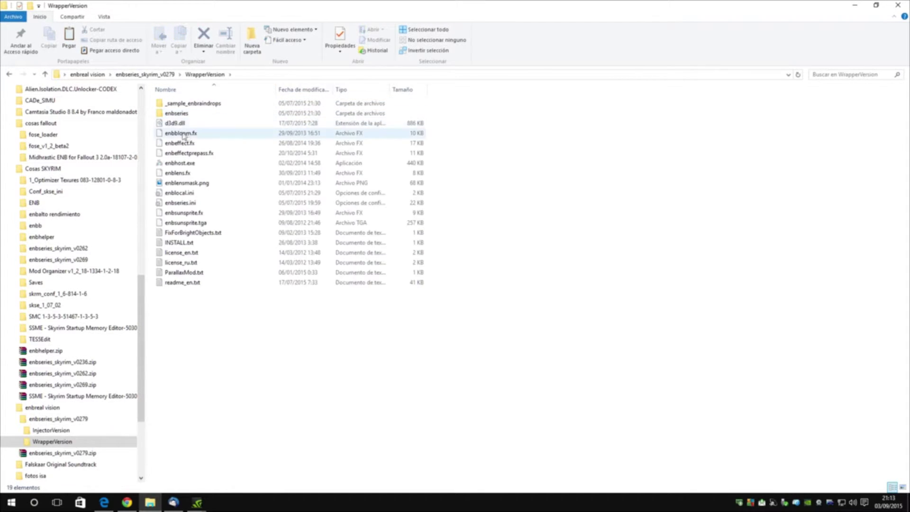
pyautogui.click(9, 75)
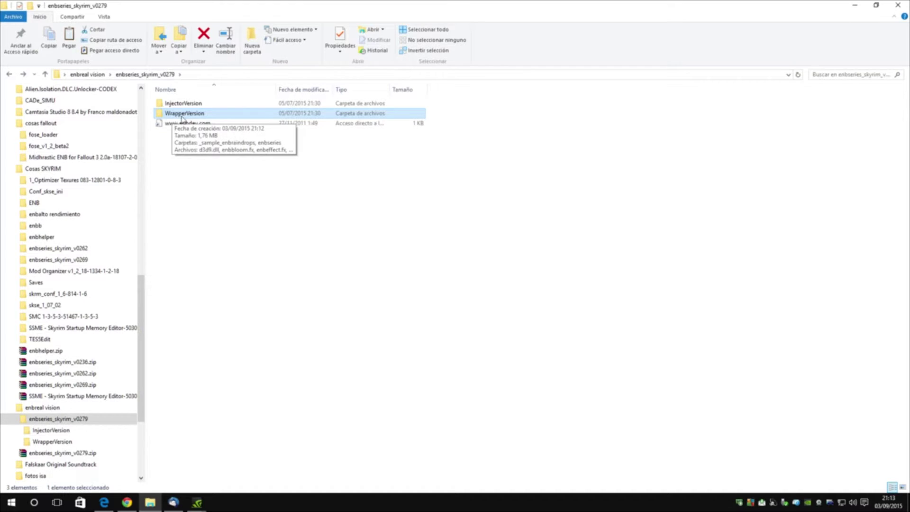
pyautogui.click(186, 116)
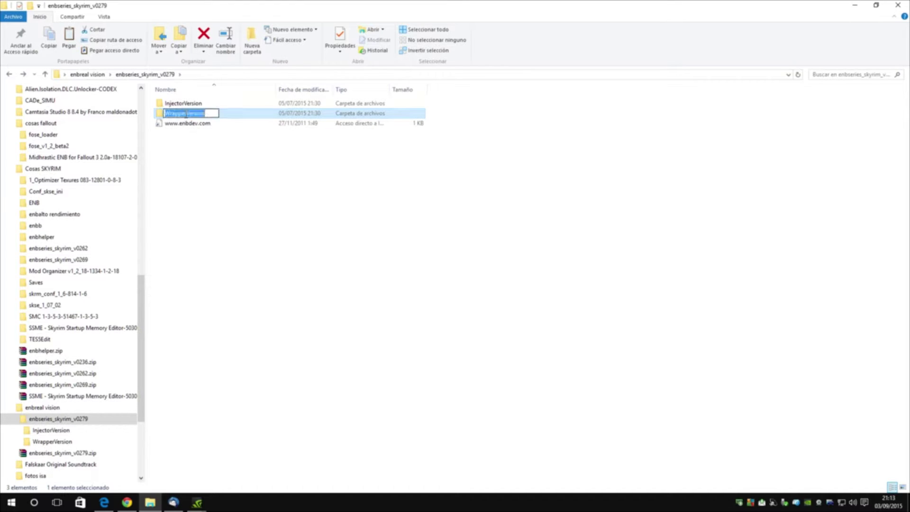
pyautogui.doubleClick(162, 113)
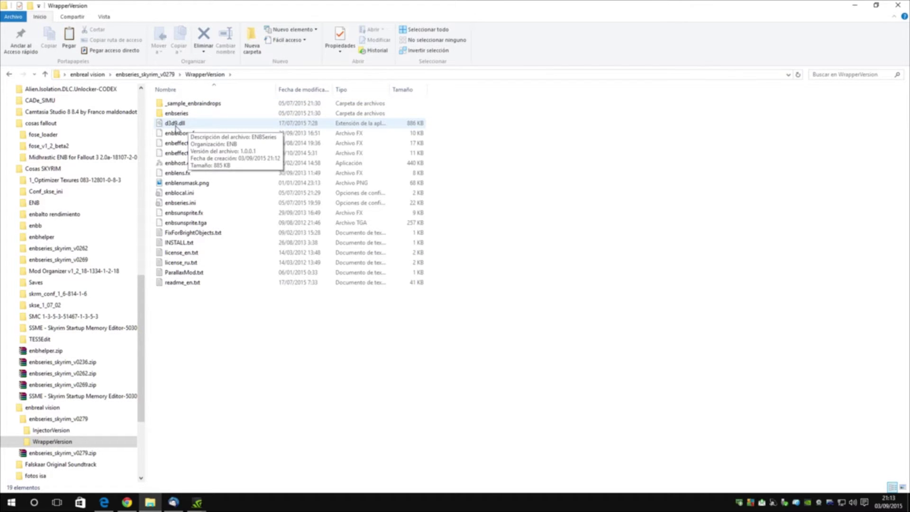
# Copy d3d9.dll and enbhost.exe from the WrapperVersion folder.
pyautogui.click(180, 125)
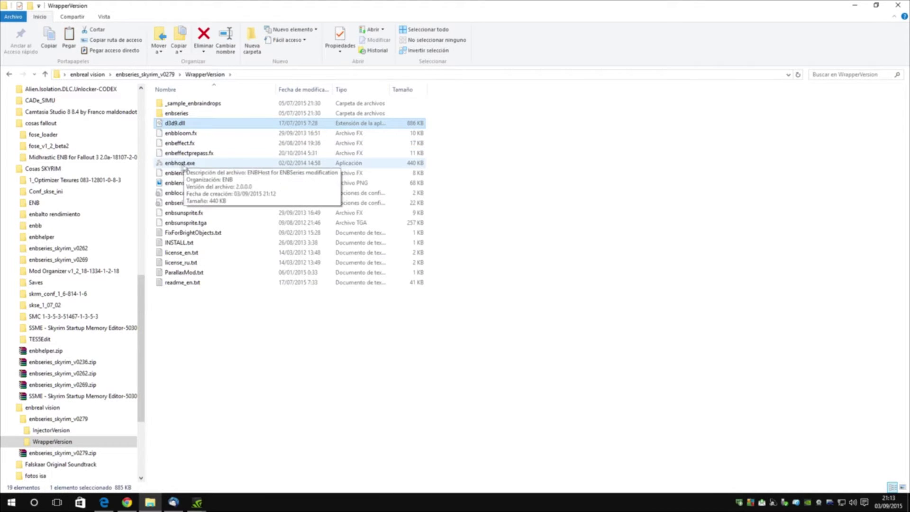
pyautogui.keyDown('ctrl'); pyautogui.click(204, 163); pyautogui.keyUp('ctrl')
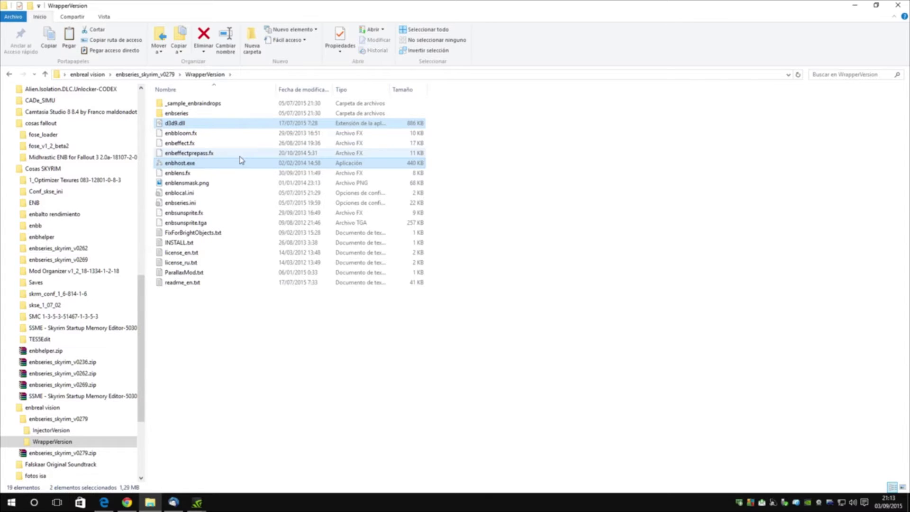
pyautogui.rightClick(233, 167)
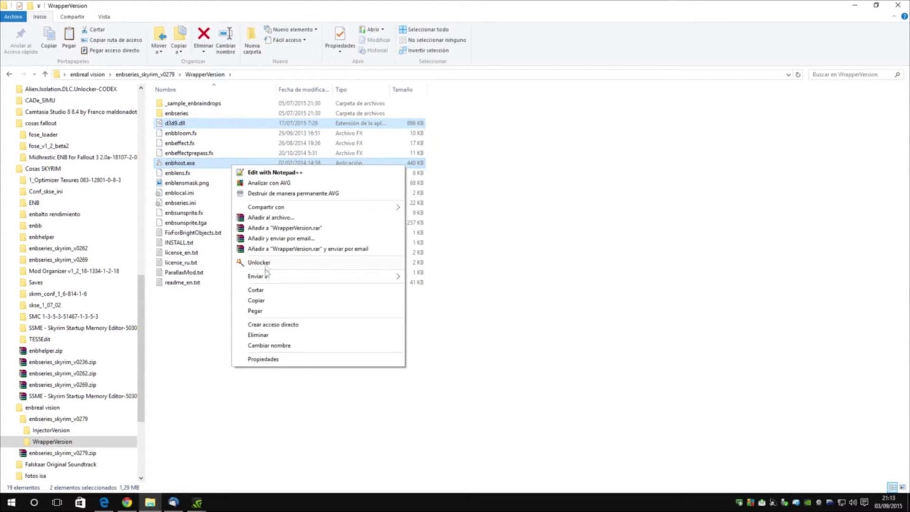
pyautogui.click(256, 300)
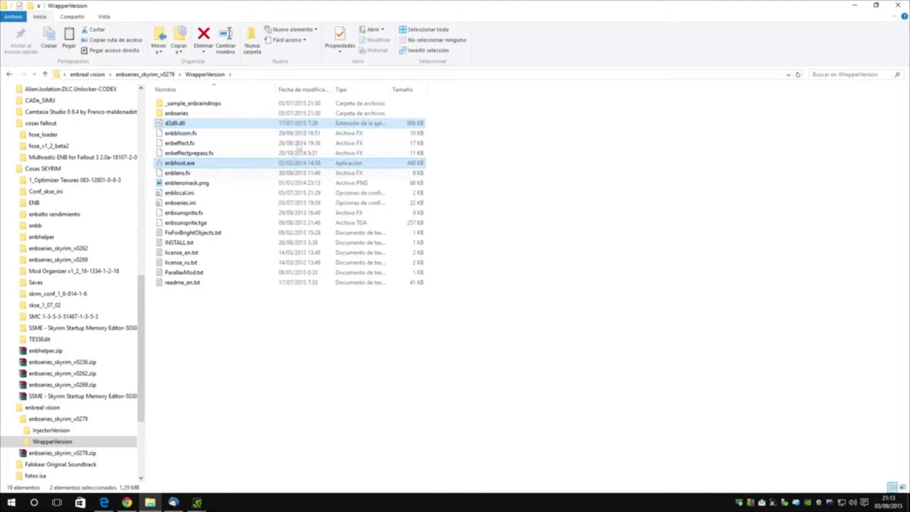
# Paste the two copied files into the SKYRIM folder on Seagate Expansion Drive (I:), replacing the existing files.
pyautogui.rightClick(502, 322)
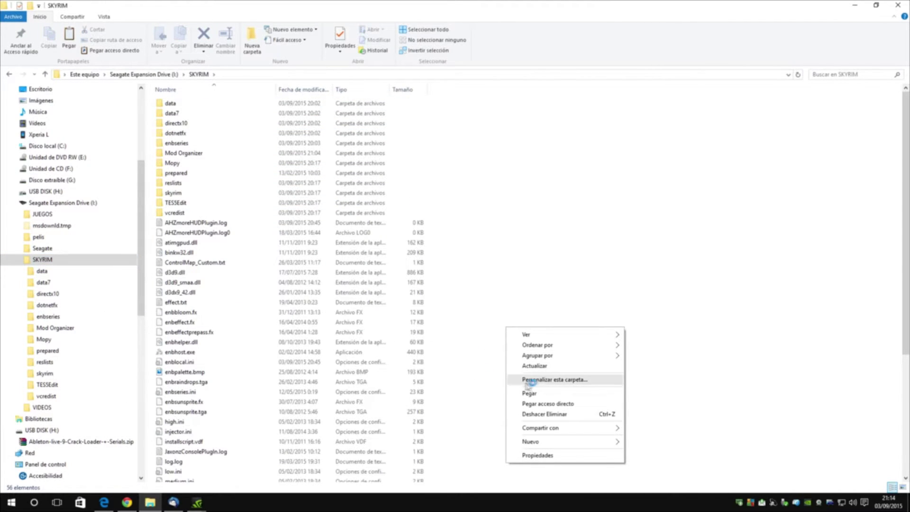
pyautogui.click(537, 394)
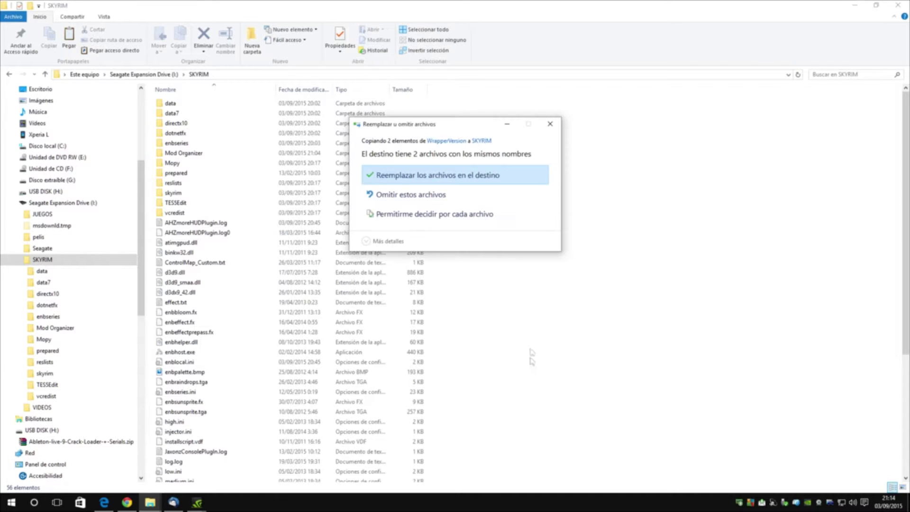
pyautogui.click(425, 176)
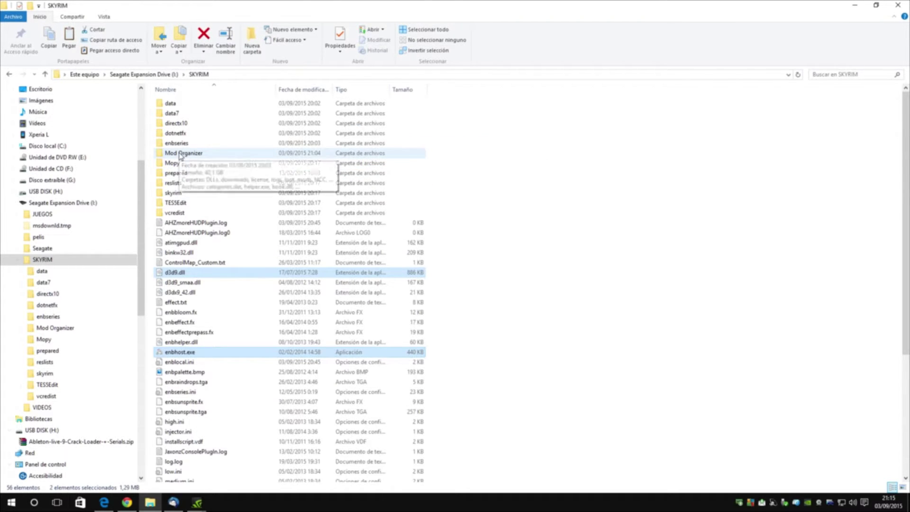
# Copy the Autoinstaller for RealVision ENB v279b archive from the enbreal vision folder.
pyautogui.click(9, 75)
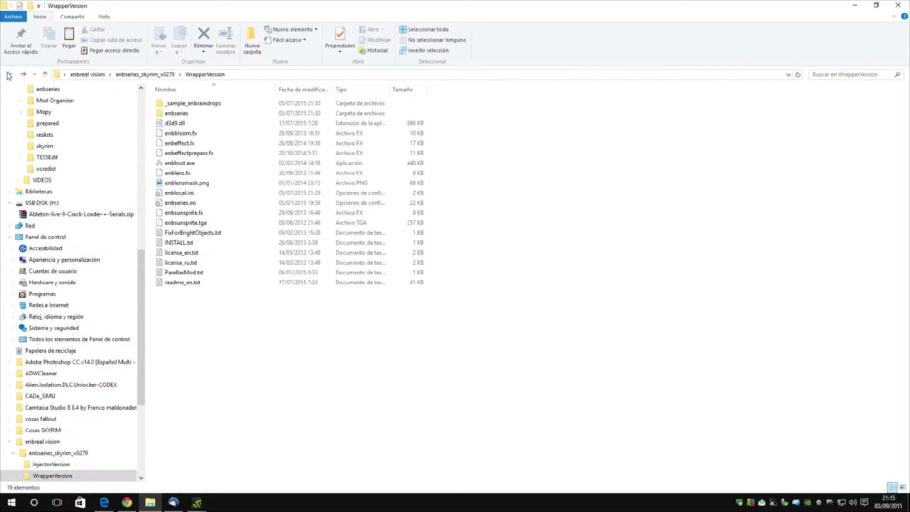
pyautogui.click(9, 74)
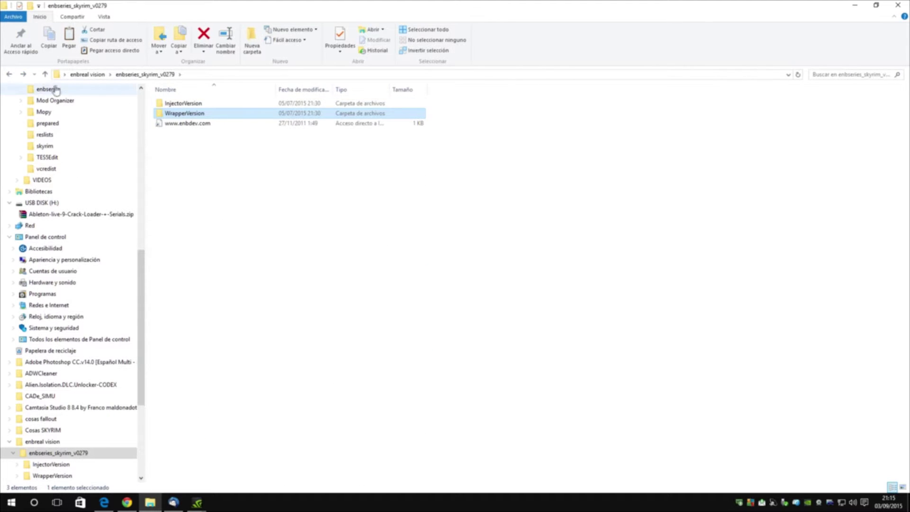
pyautogui.click(9, 74)
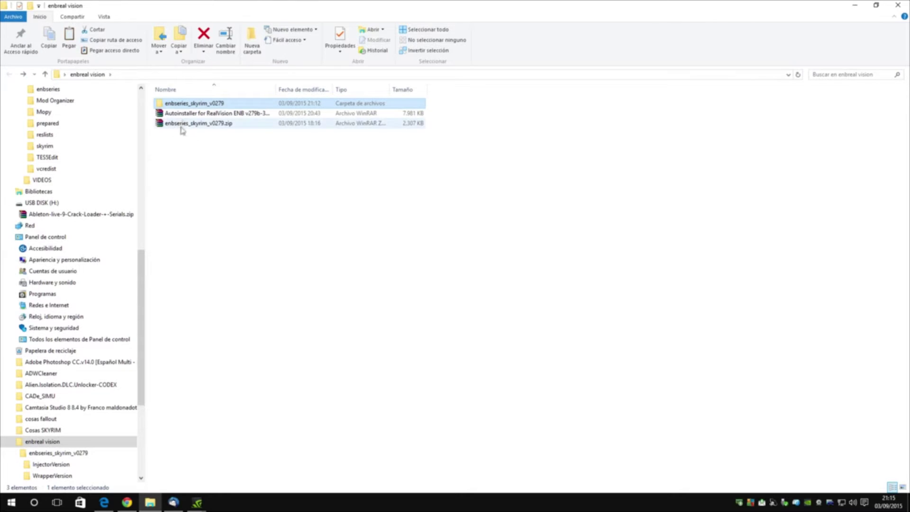
pyautogui.moveTo(177, 115); pyautogui.dragTo(187, 162)
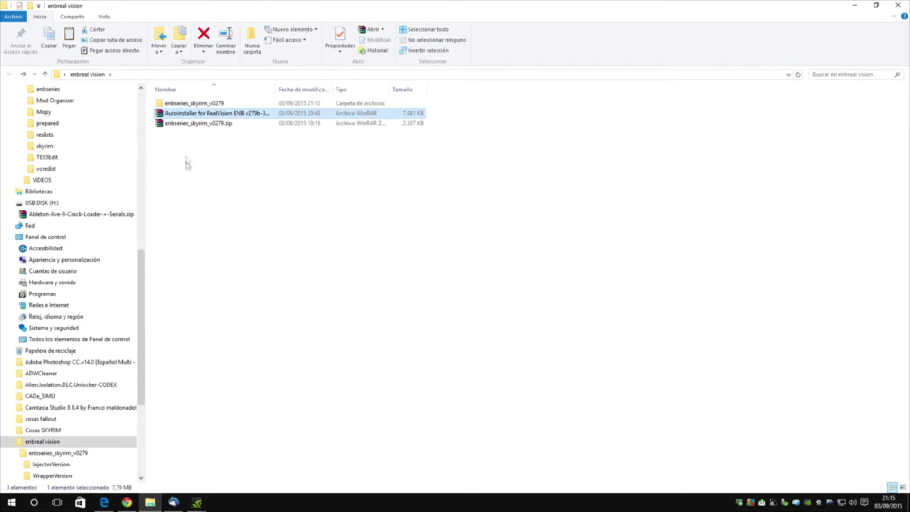
pyautogui.moveTo(182, 127); pyautogui.dragTo(176, 138)
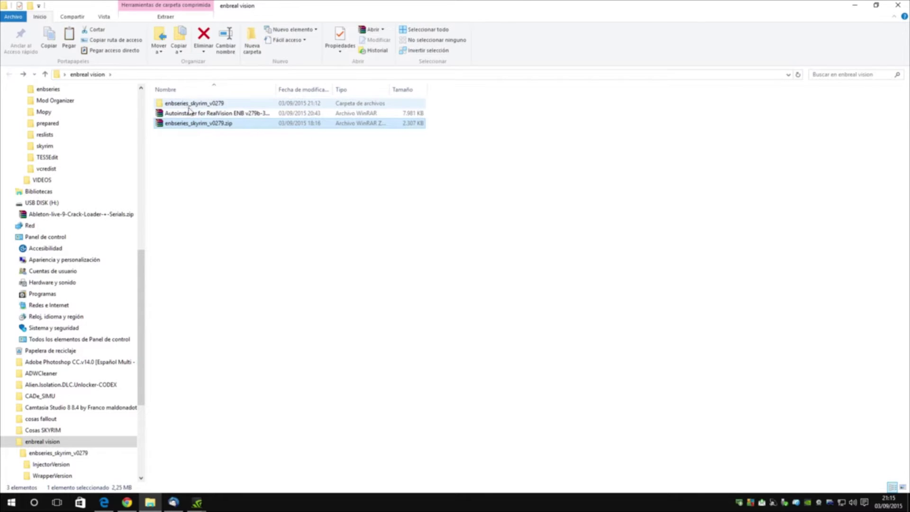
pyautogui.click(195, 115)
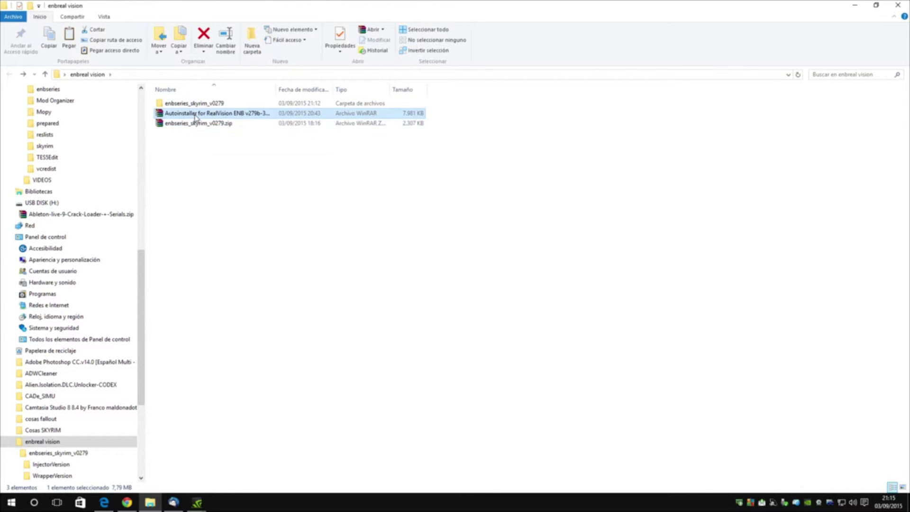
pyautogui.moveTo(279, 90); pyautogui.dragTo(301, 95)
pyautogui.rightClick(197, 115)
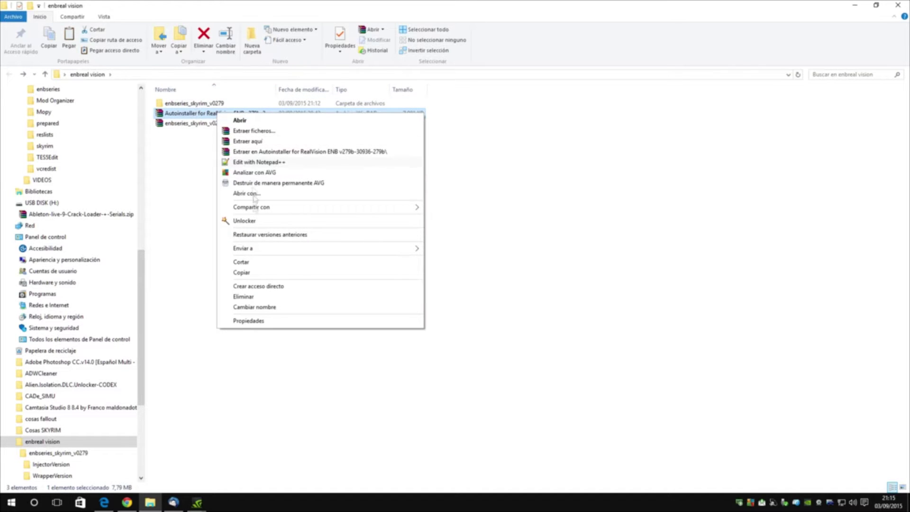
pyautogui.click(251, 277)
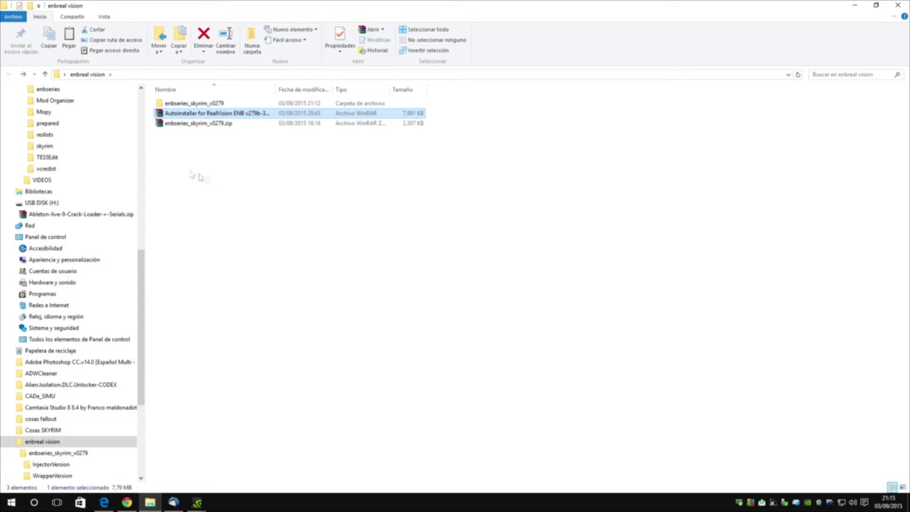
# Open the downloads folder inside SKYRIM > Mod Organizer on Seagate Expansion Drive (I:).
pyautogui.click(23, 74)
pyautogui.click(24, 74)
pyautogui.click(23, 75)
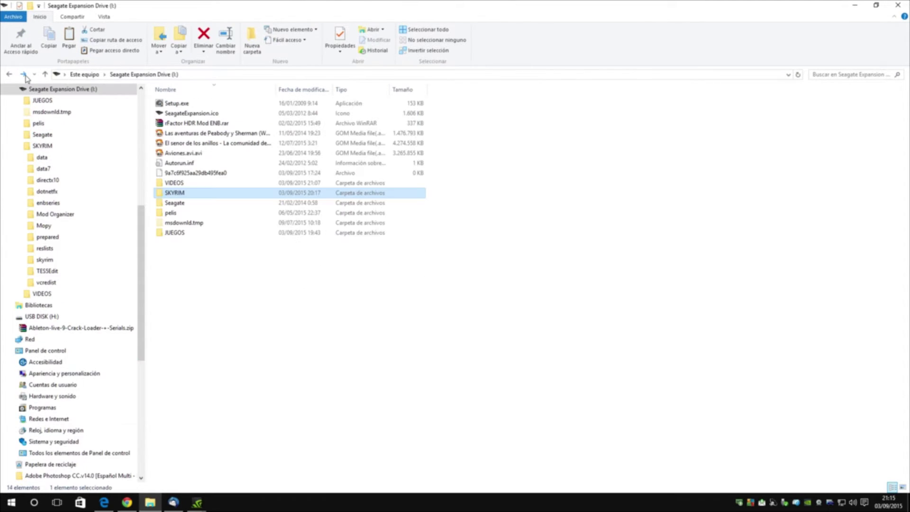
pyautogui.doubleClick(179, 195)
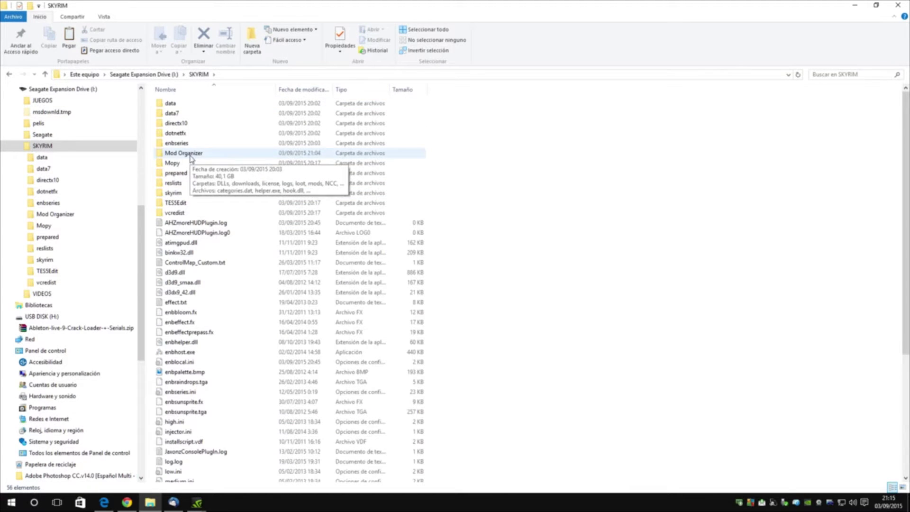
pyautogui.doubleClick(184, 153)
pyautogui.doubleClick(185, 113)
# Paste the copied RealVision ENB v279b autoinstaller archive into the downloads folder, replacing the existing file.
pyautogui.rightClick(619, 222)
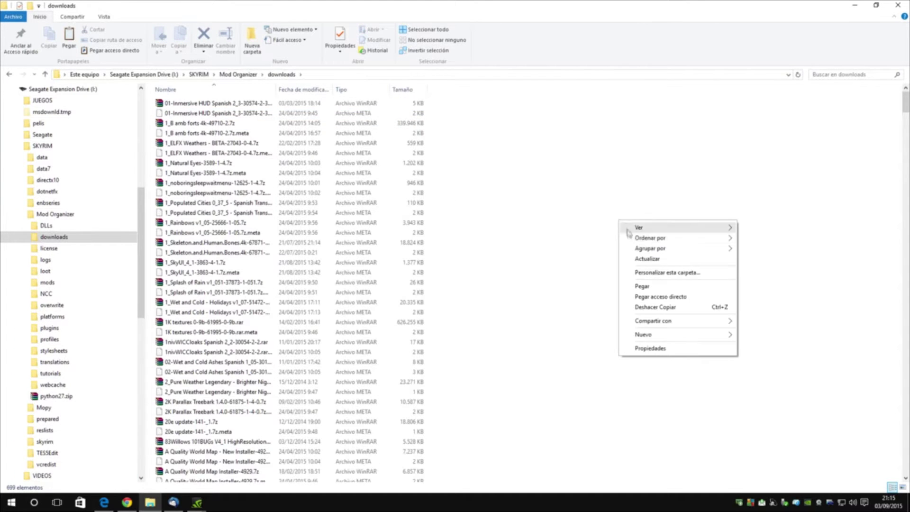
pyautogui.click(646, 288)
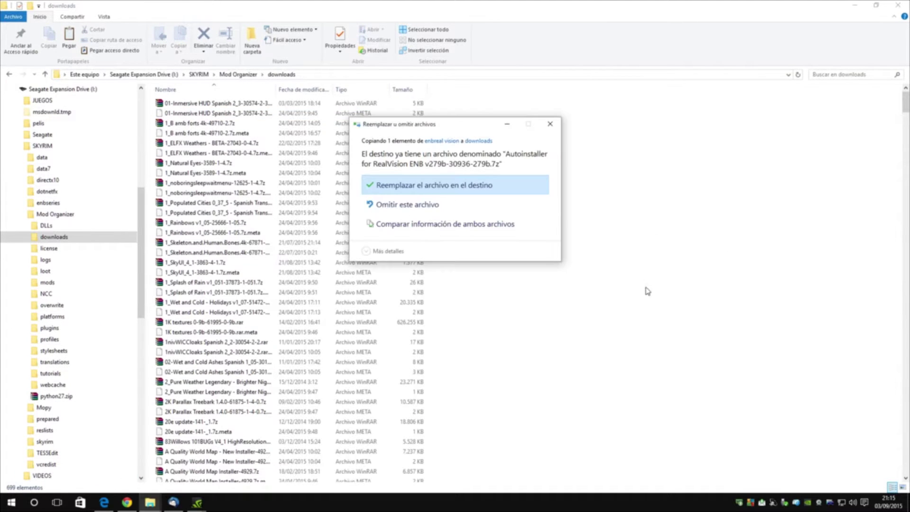
pyautogui.click(429, 186)
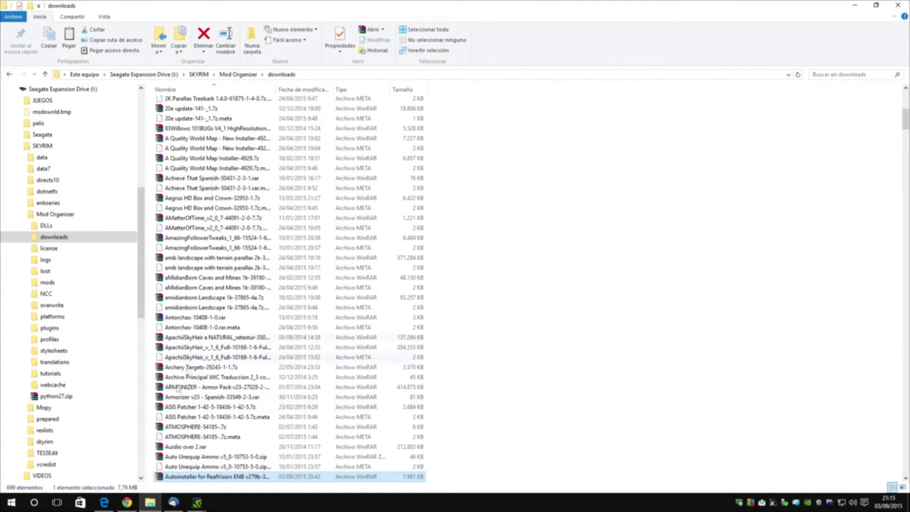
# Return to the Mod Organizer folder inside SKYRIM and launch ModOrganizer.exe.
pyautogui.click(150, 504)
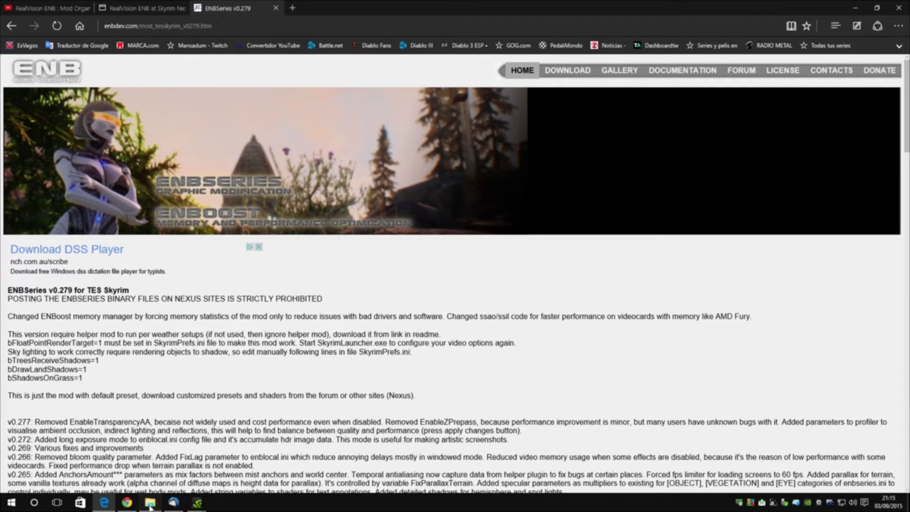
pyautogui.click(150, 504)
pyautogui.click(9, 75)
pyautogui.click(9, 75)
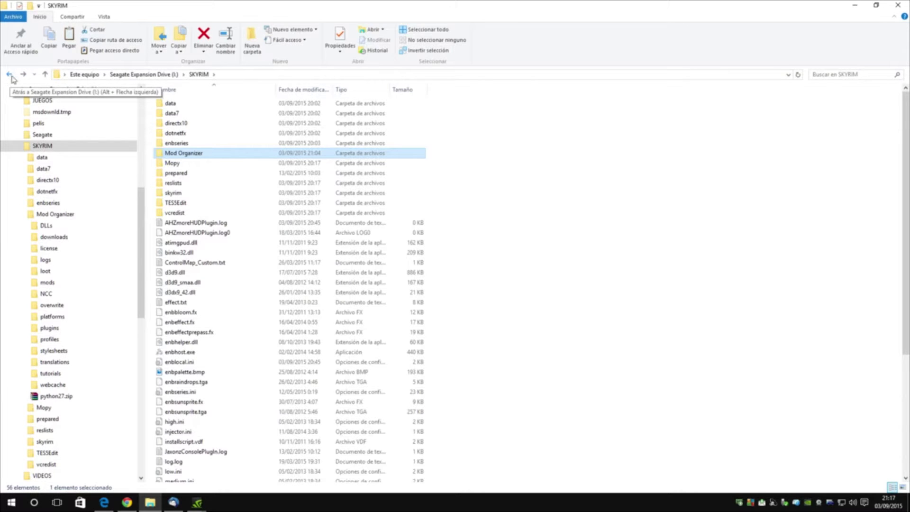
pyautogui.doubleClick(192, 153)
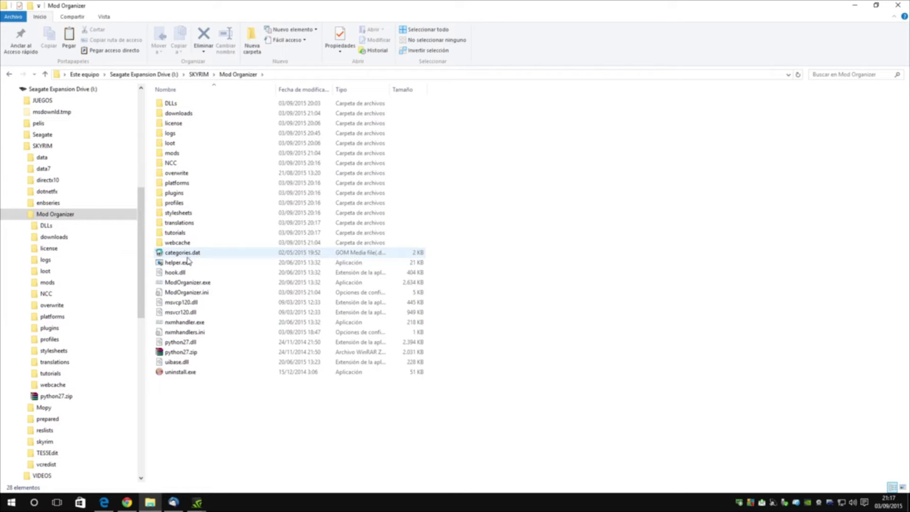
pyautogui.doubleClick(187, 282)
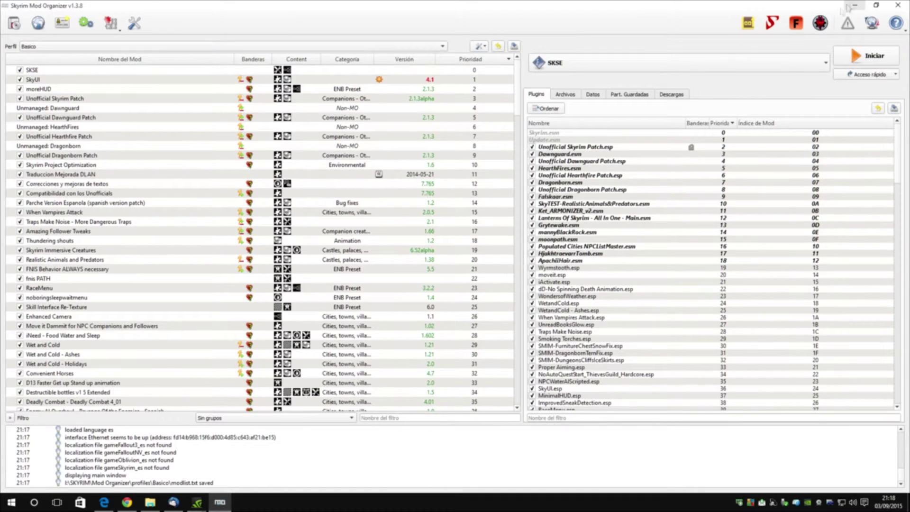
# Start installing a new mod from the Autoinstaller for RealVision ENB v279b-30936-279b.7z archive in downloads.
pyautogui.scroll(-20, 193, 174)
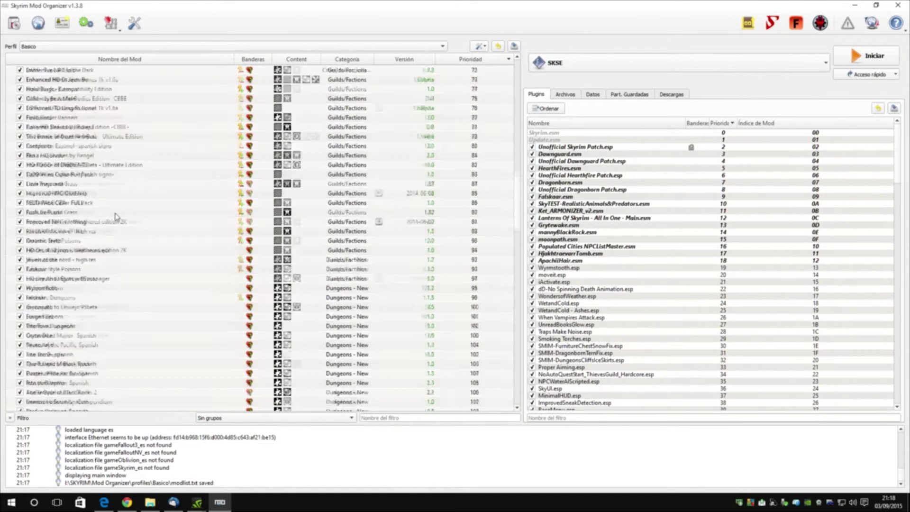
pyautogui.moveTo(518, 205); pyautogui.dragTo(514, 382)
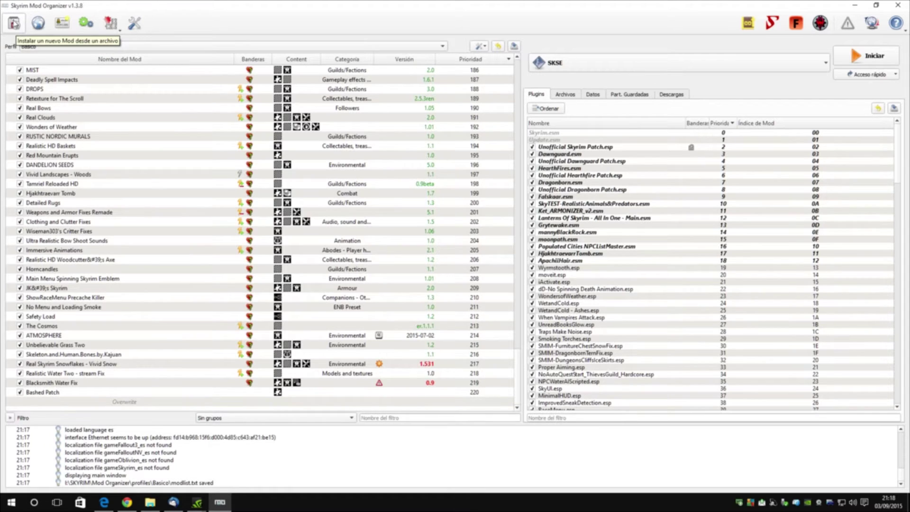
pyautogui.click(14, 22)
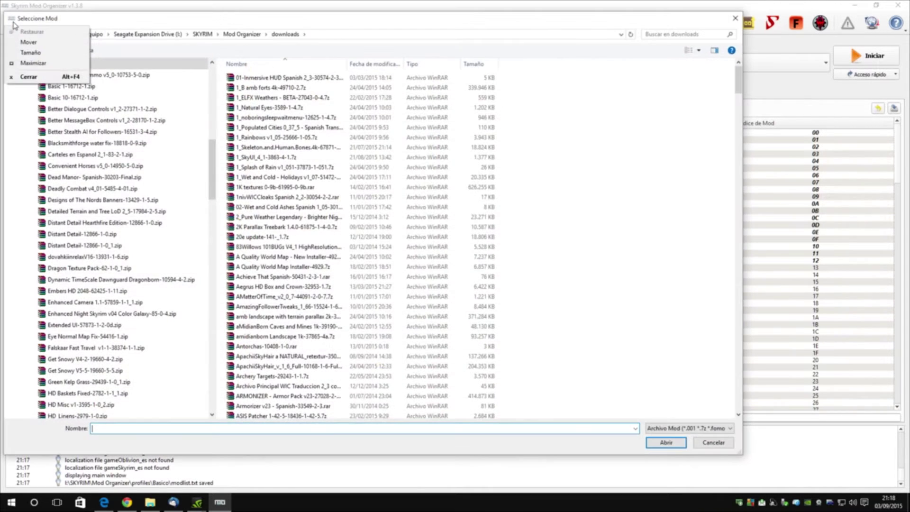
pyautogui.click(11, 18)
pyautogui.click(506, 231)
pyautogui.scroll(-10, 459, 224)
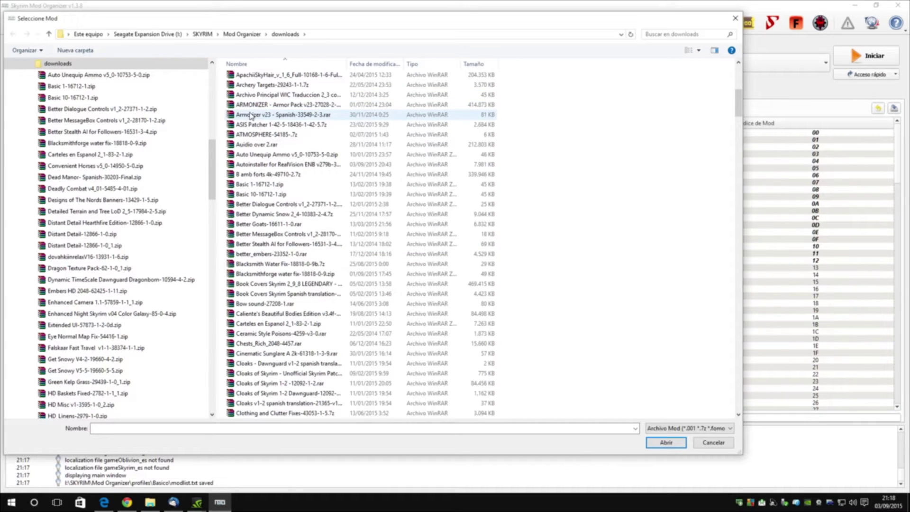
pyautogui.scroll(1, 250, 115)
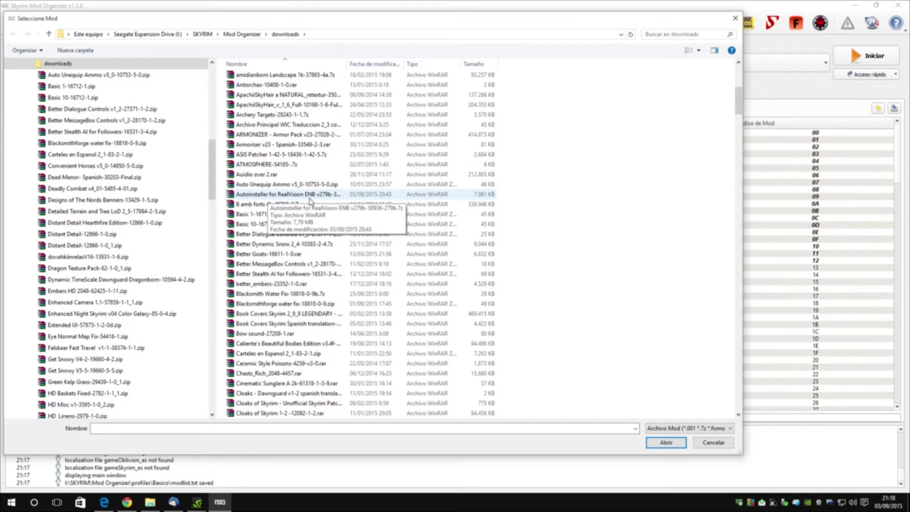
pyautogui.click(310, 199)
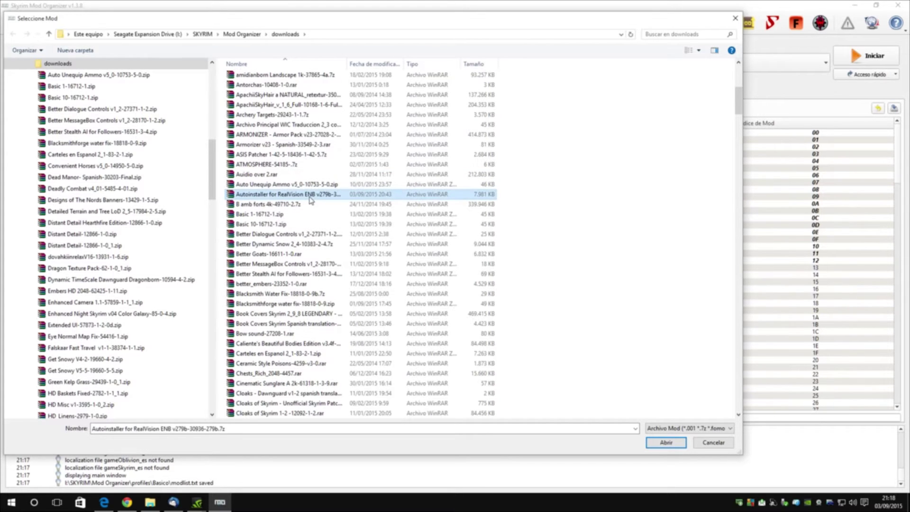
pyautogui.click(666, 442)
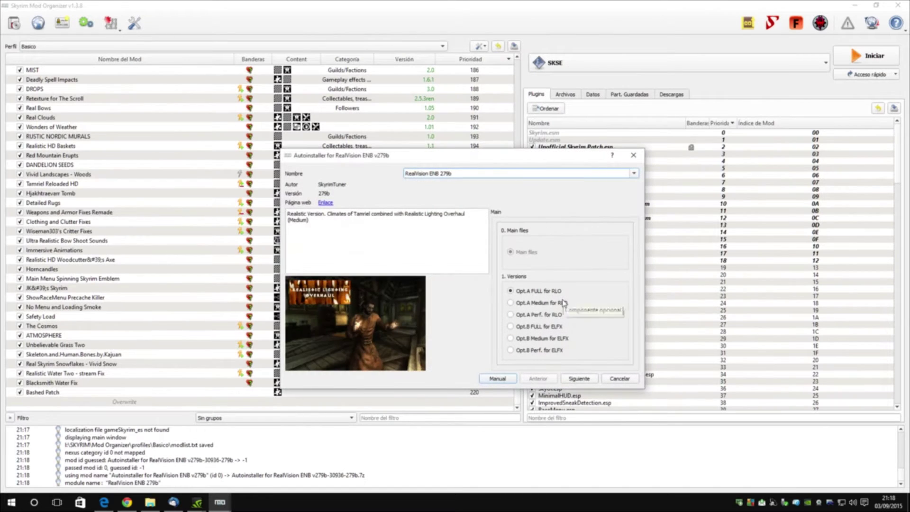
# Choose the Opt.B FULL for ELFX version in the RealVision installer and continue to the second page.
pyautogui.moveTo(462, 157); pyautogui.dragTo(441, 108)
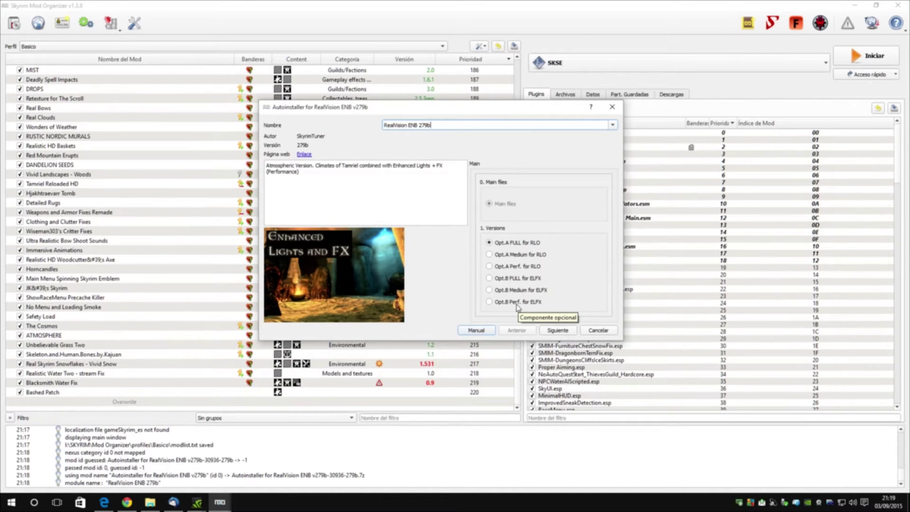
pyautogui.click(516, 278)
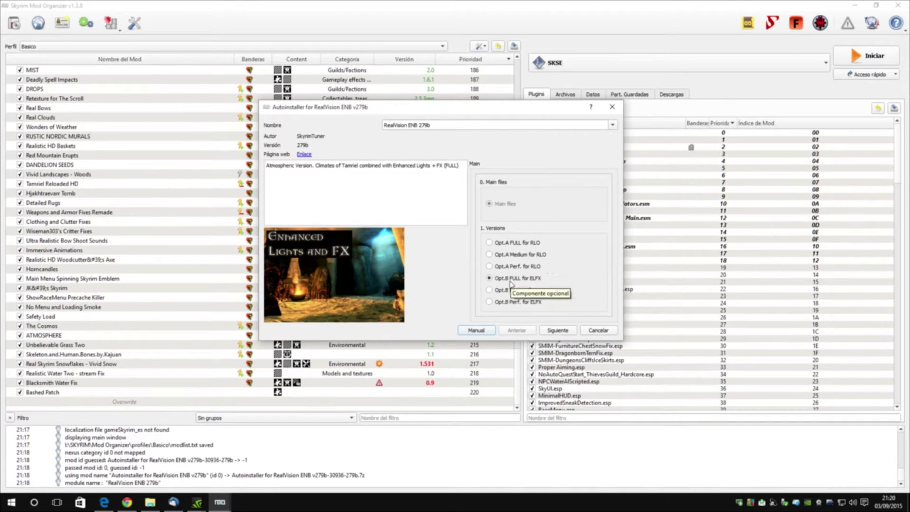
pyautogui.click(558, 330)
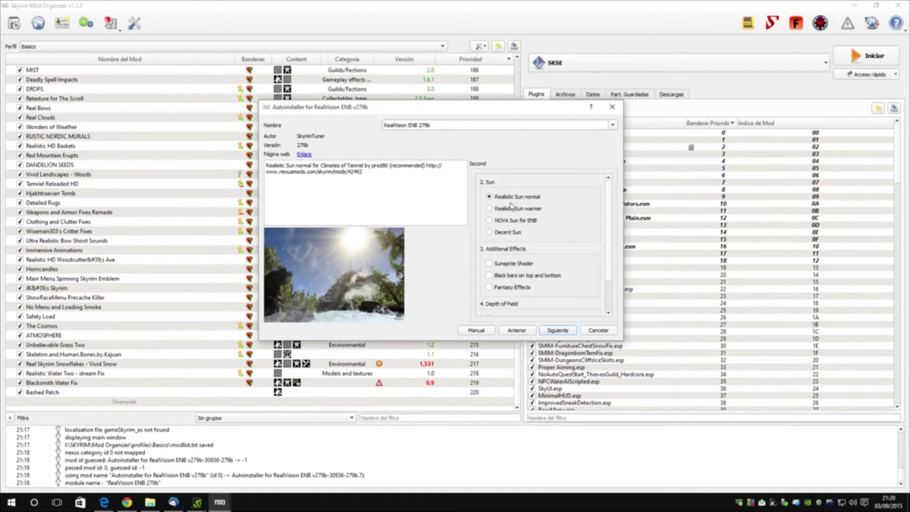
# Try the alternative sun options such as Realistic Sun warmer and Decent Sun, and reselect Realistic Sun normal.
pyautogui.click(494, 210)
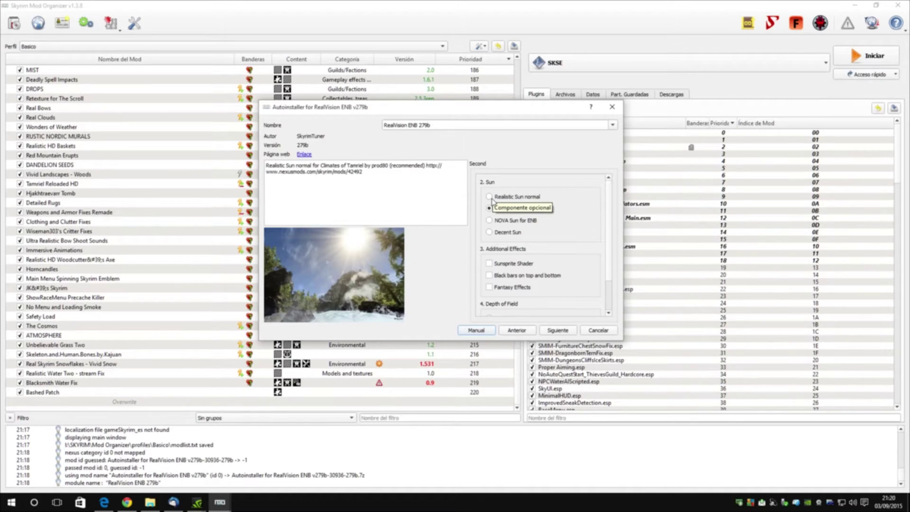
pyautogui.click(491, 220)
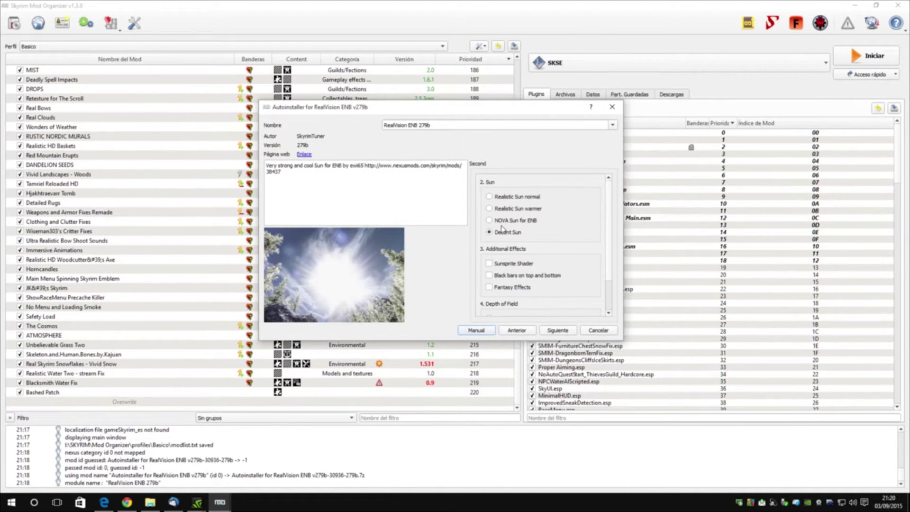
pyautogui.click(493, 197)
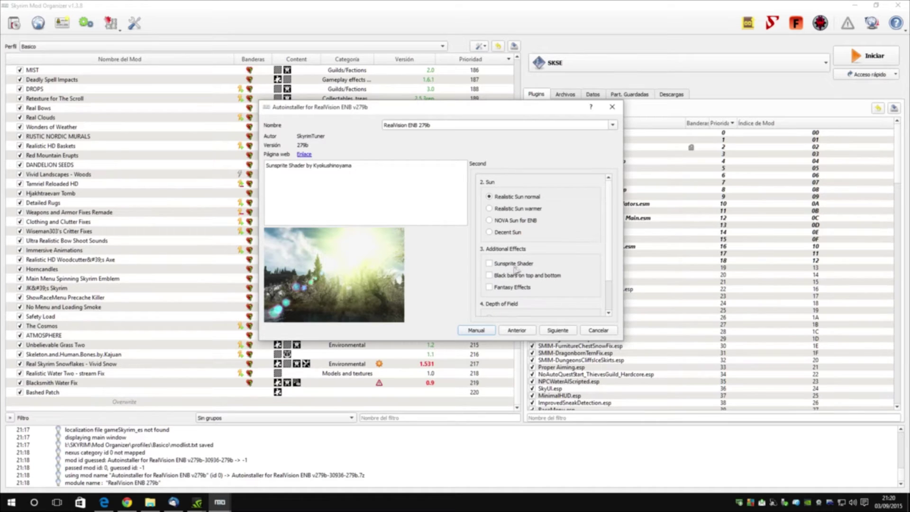
# Enable the additional effects Sunsprite Shader, Black bars on top and bottom, and Fantasy Effects.
pyautogui.click(489, 264)
pyautogui.click(489, 276)
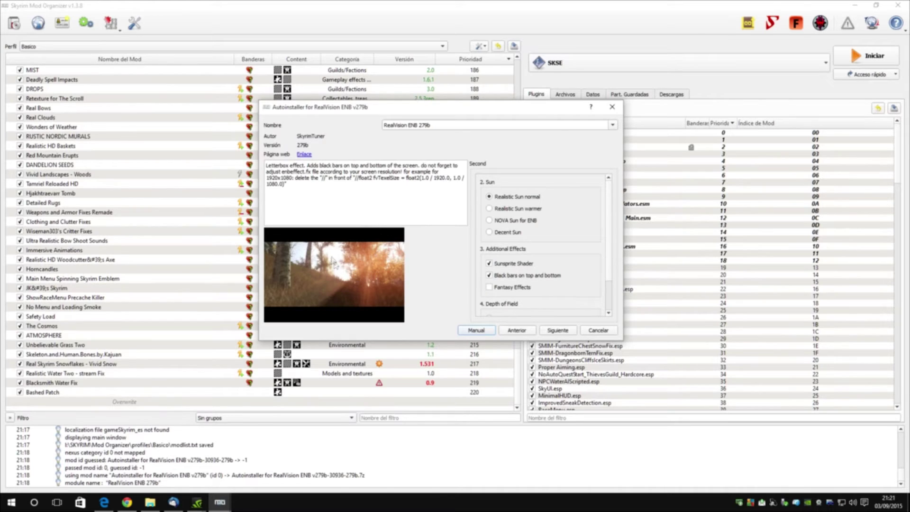
pyautogui.moveTo(505, 292)
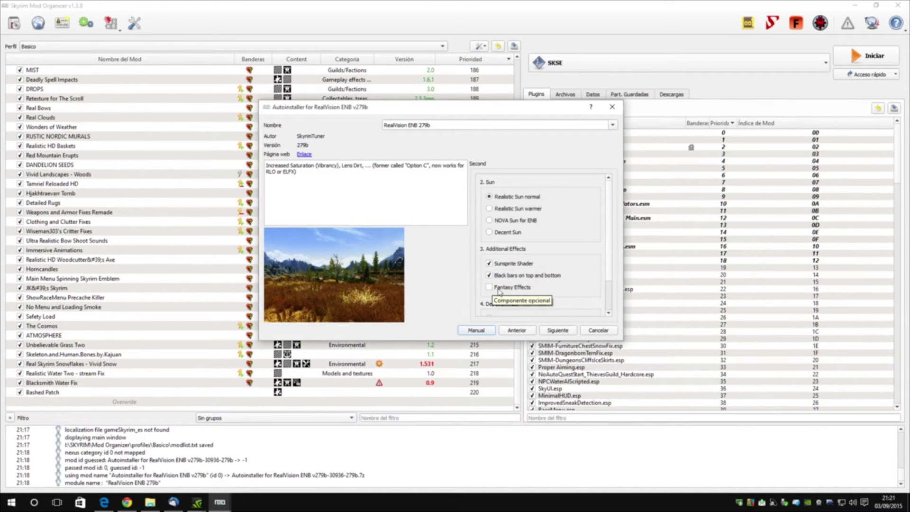
pyautogui.click(499, 290)
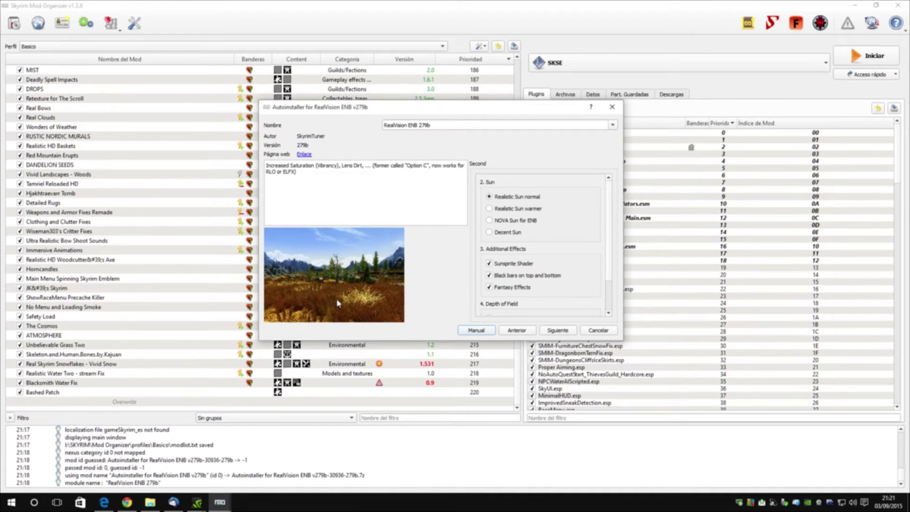
# Set the Depth of Field option to DoF deactivated.
pyautogui.moveTo(554, 266)
pyautogui.scroll(-1, 577, 261)
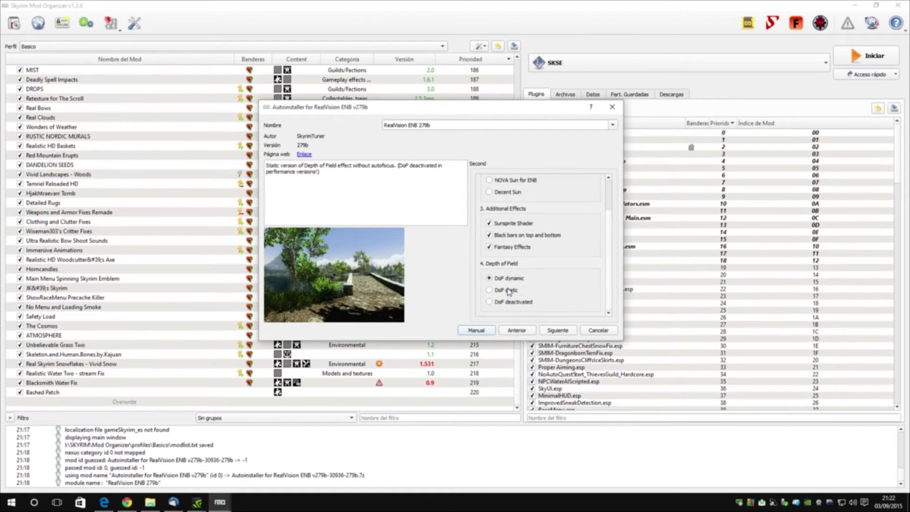
pyautogui.click(492, 307)
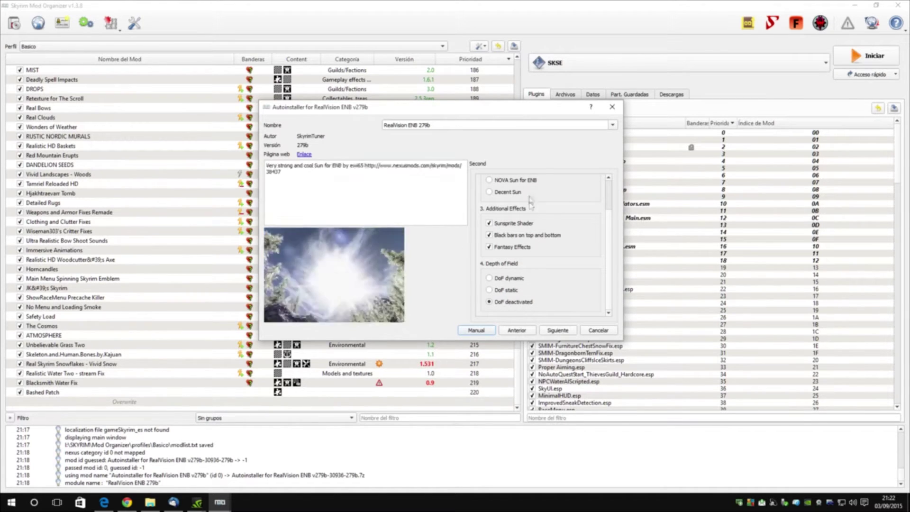
pyautogui.scroll(1, 530, 303)
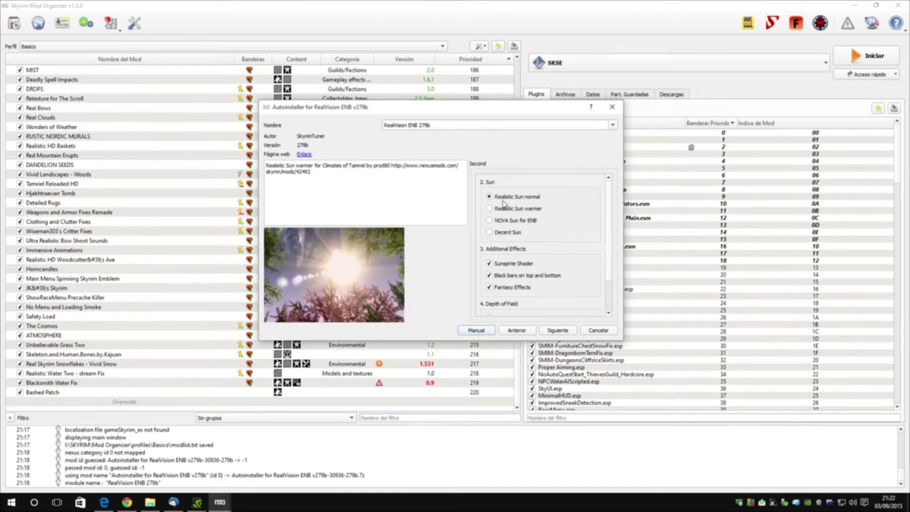
# Continue to the installation page and install the mod with the RealVision Installer option.
pyautogui.click(557, 331)
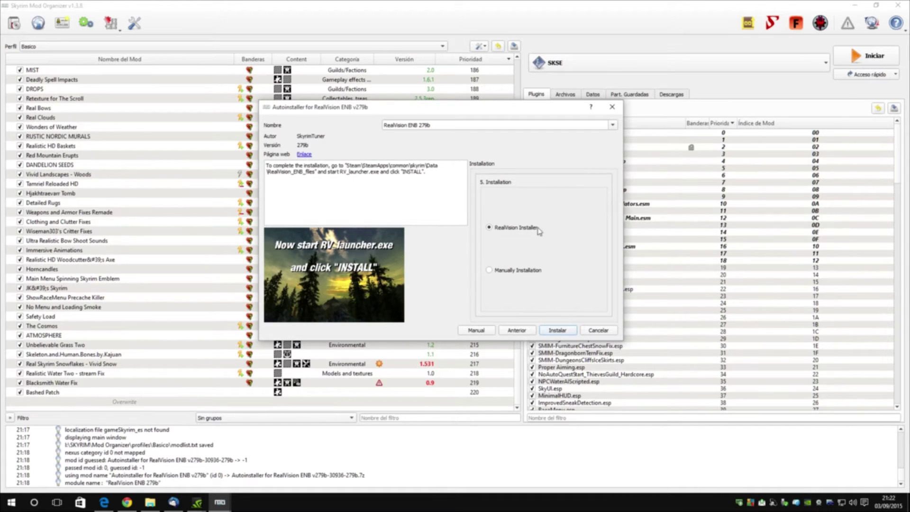
pyautogui.click(562, 331)
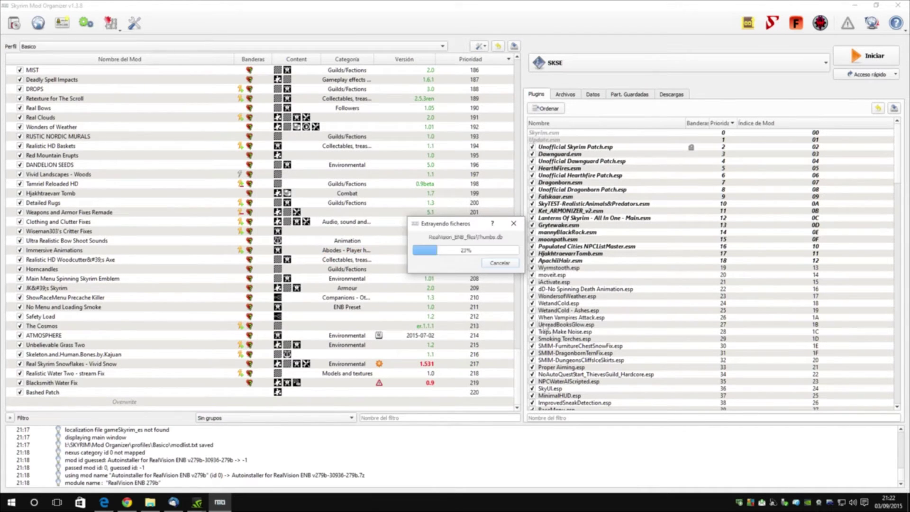
pyautogui.click(490, 256)
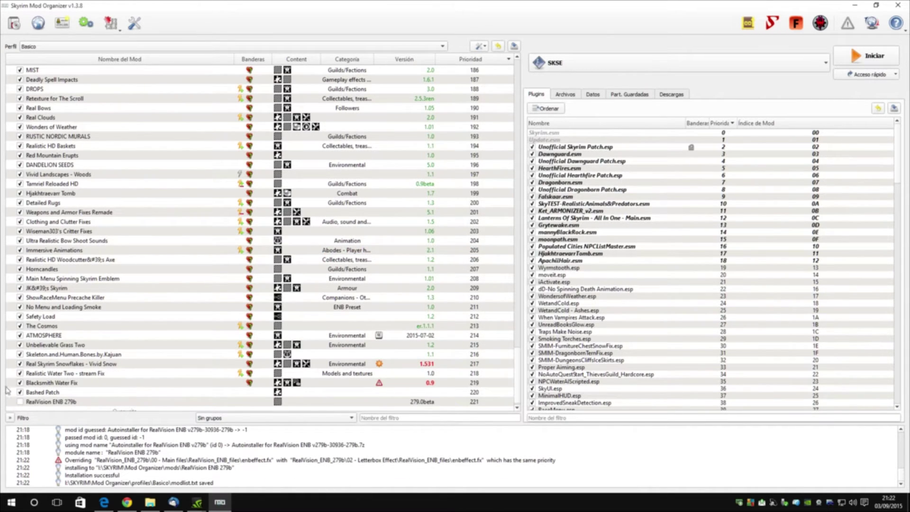
# Enable RealVision ENB 279b in the mod list and move it up to the Bashed Patch position.
pyautogui.click(20, 401)
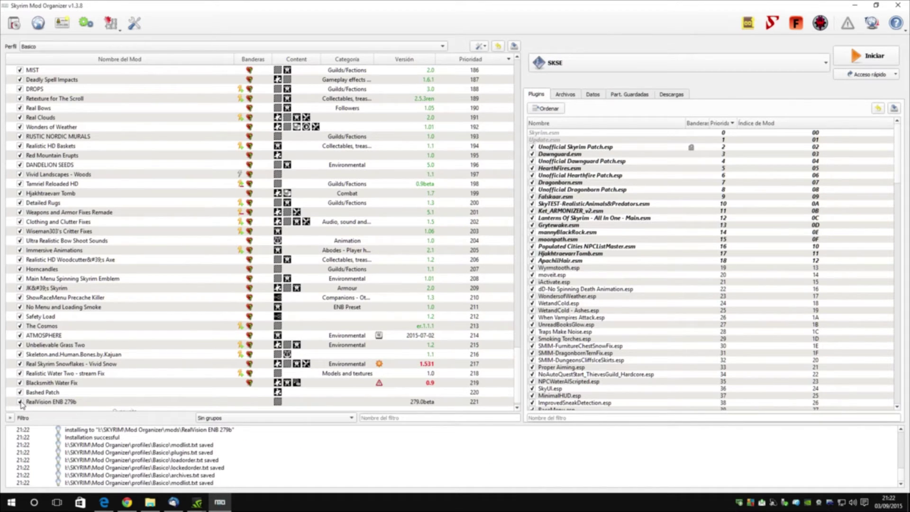
pyautogui.moveTo(34, 403); pyautogui.dragTo(37, 392)
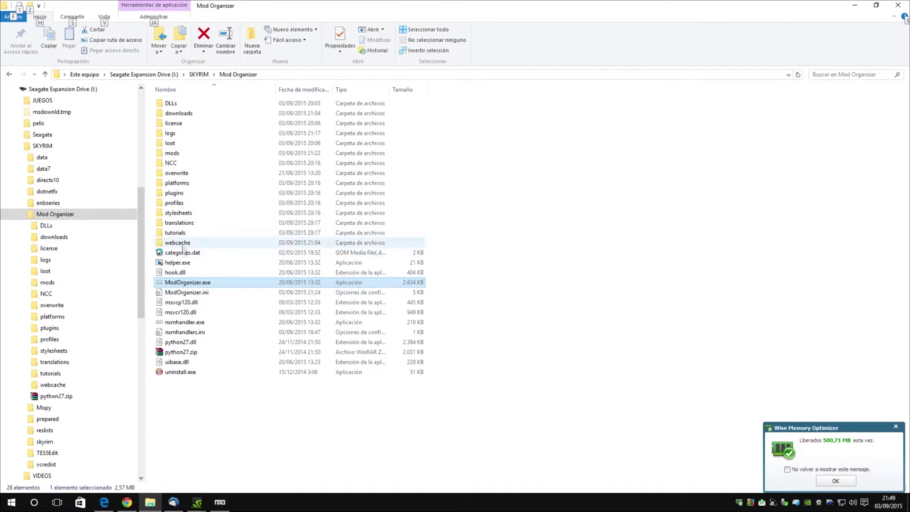
# Open the RealVision_ENB_files folder of the RealVision ENB 279b mod, inside Mod Organizer's mods folder in SKYRIM.
pyautogui.click(198, 75)
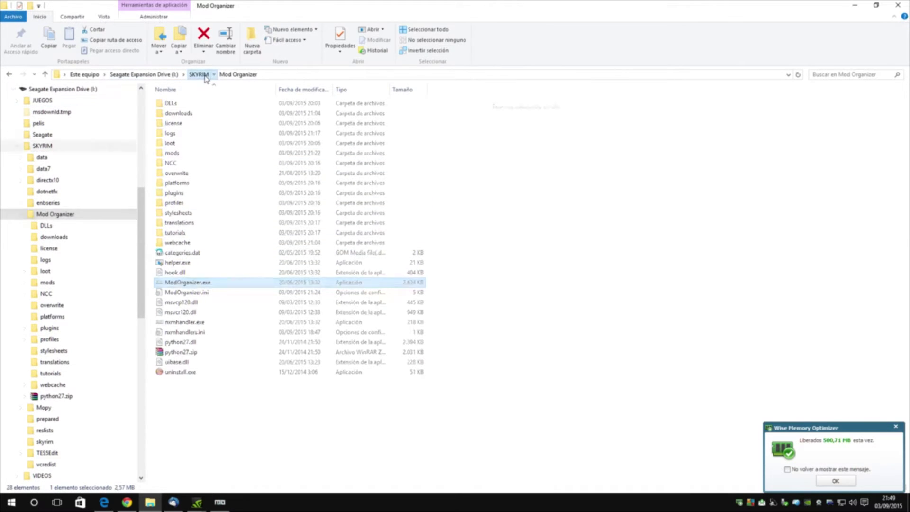
pyautogui.doubleClick(188, 153)
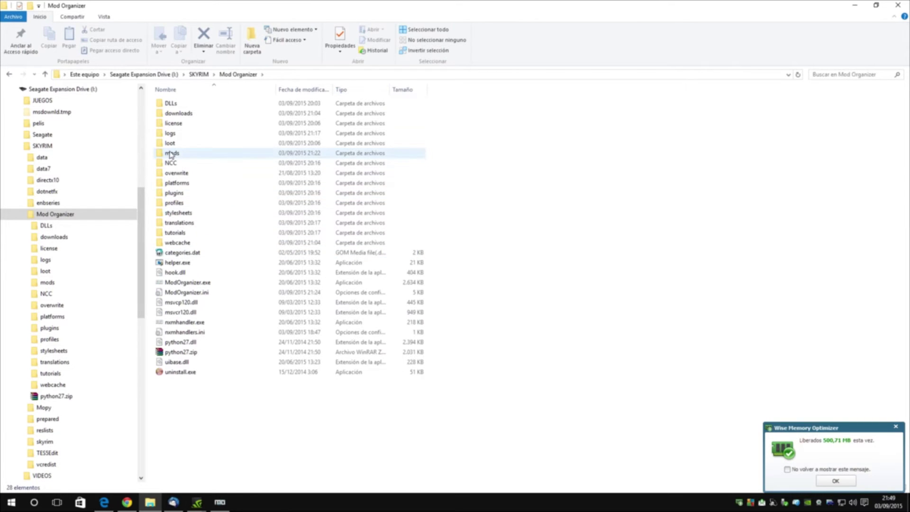
pyautogui.doubleClick(172, 154)
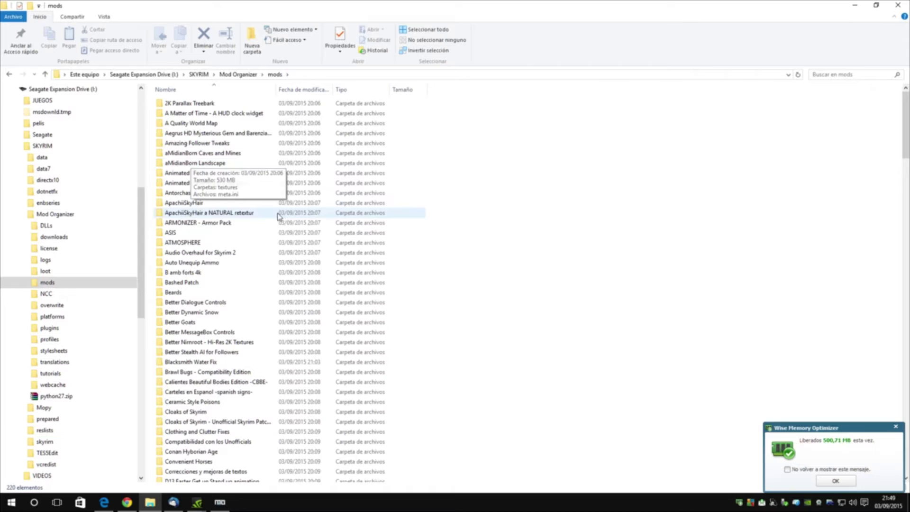
pyautogui.scroll(-9, 249, 238)
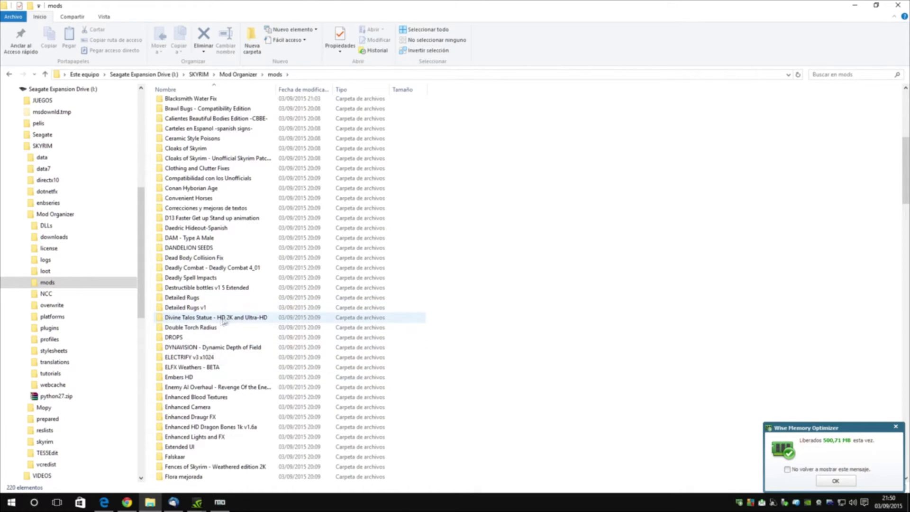
pyautogui.scroll(-20, 206, 402)
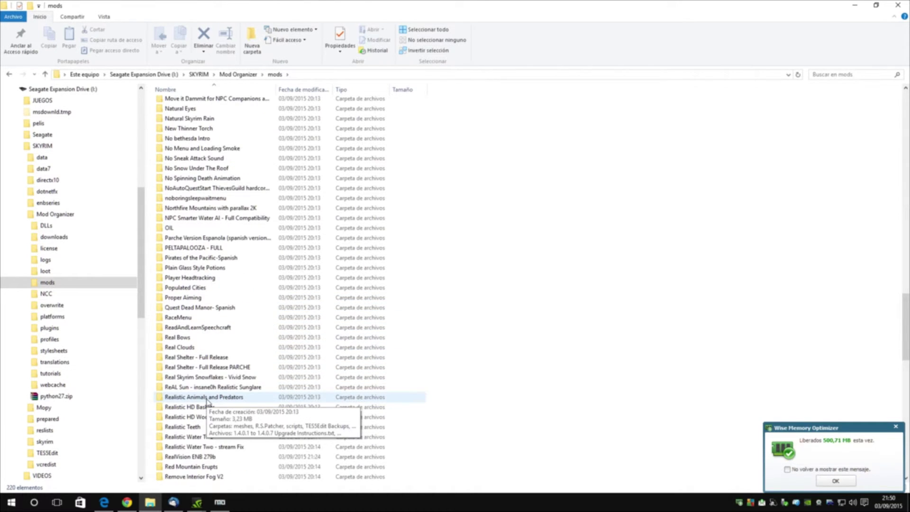
pyautogui.doubleClick(196, 456)
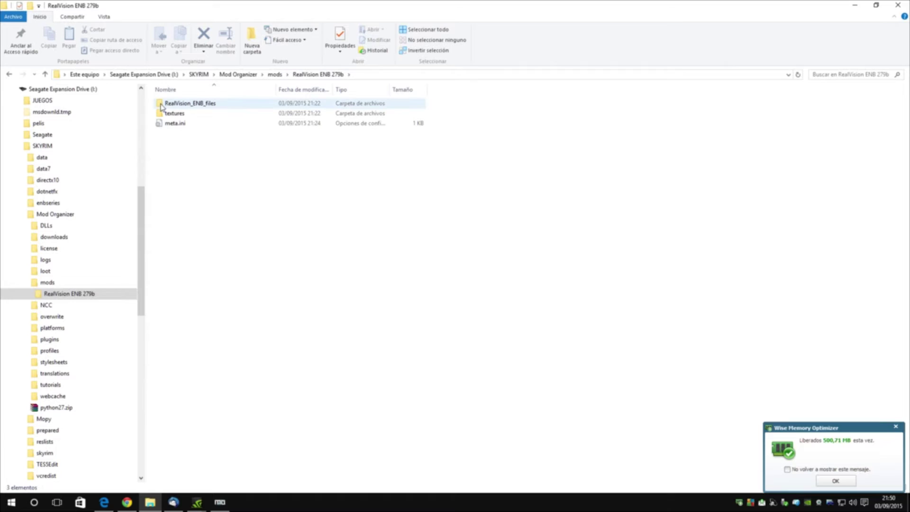
pyautogui.doubleClick(189, 103)
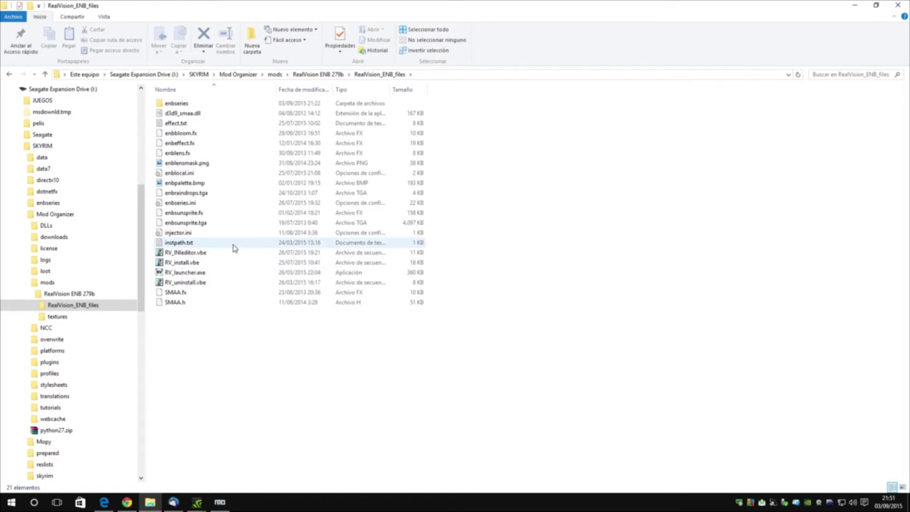
# Run RV_launcher.exe, install RealVision with I as the drive letter of TESV.exe, and exit the launcher.
pyautogui.doubleClick(198, 273)
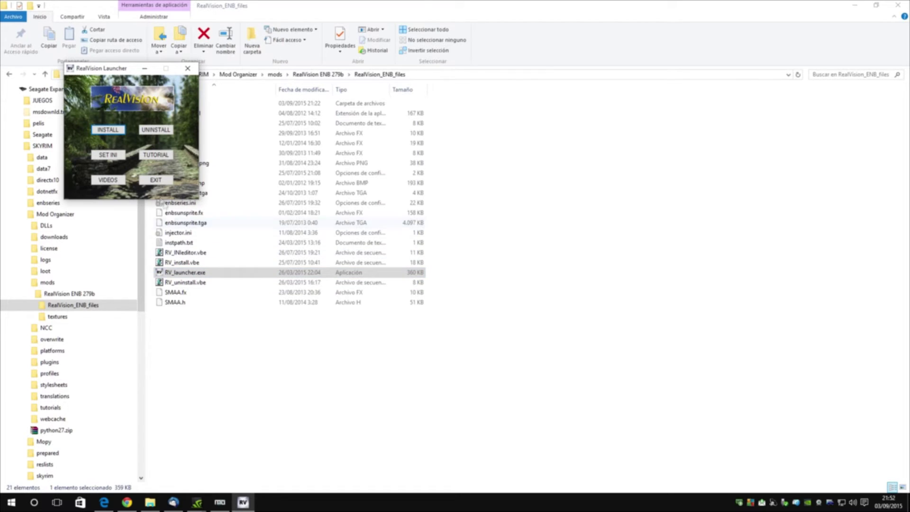
pyautogui.click(105, 131)
pyautogui.click(105, 132)
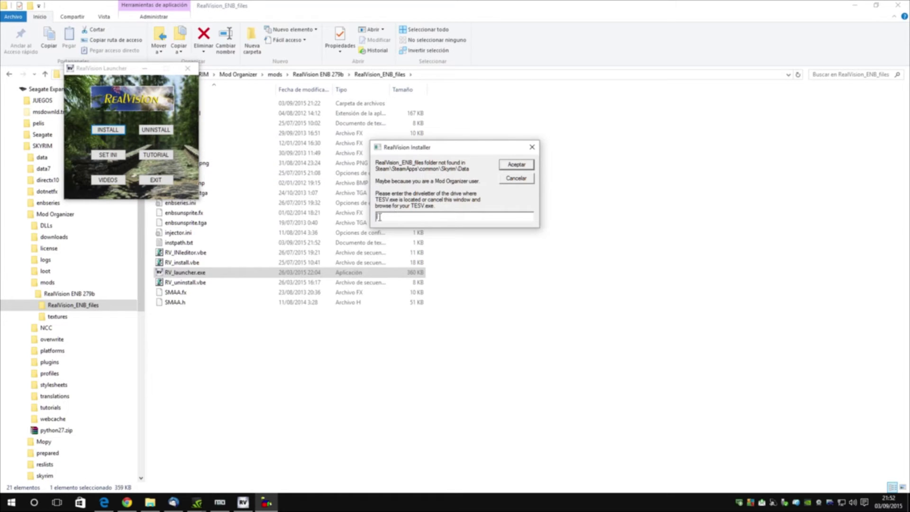
pyautogui.click(508, 167)
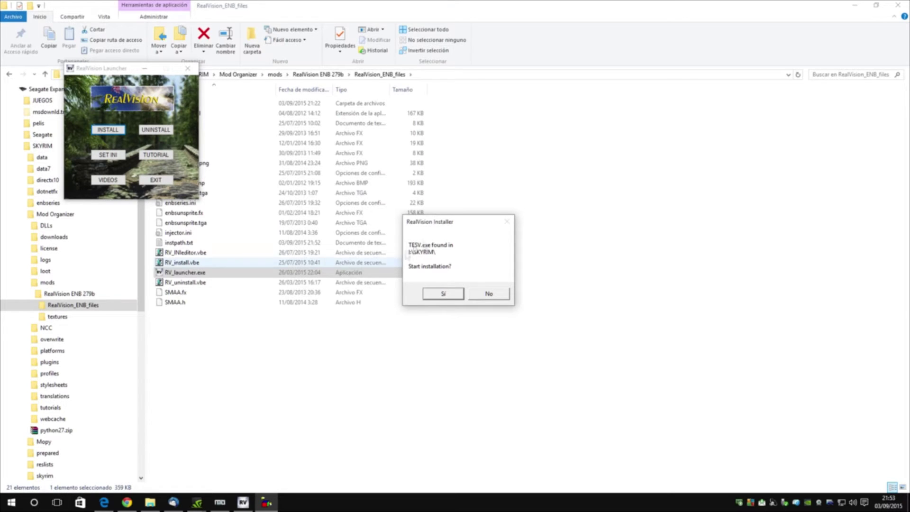
pyautogui.click(441, 291)
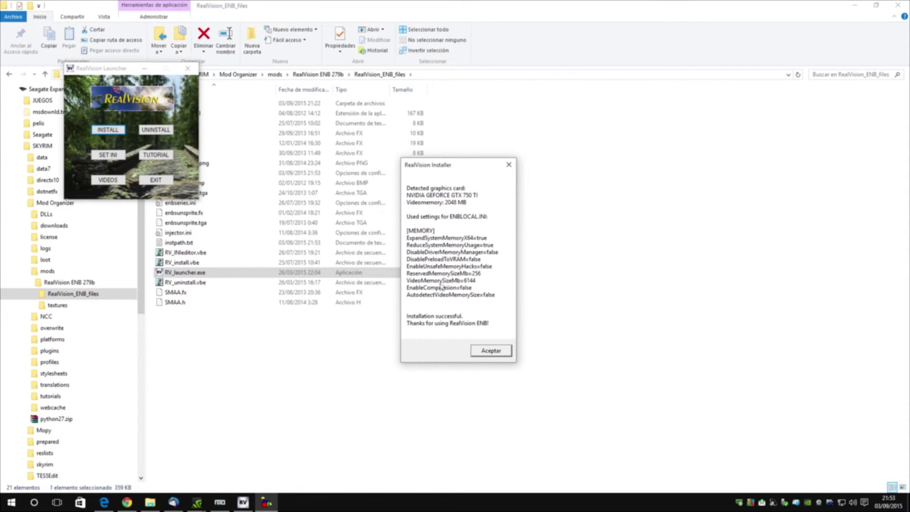
pyautogui.click(483, 353)
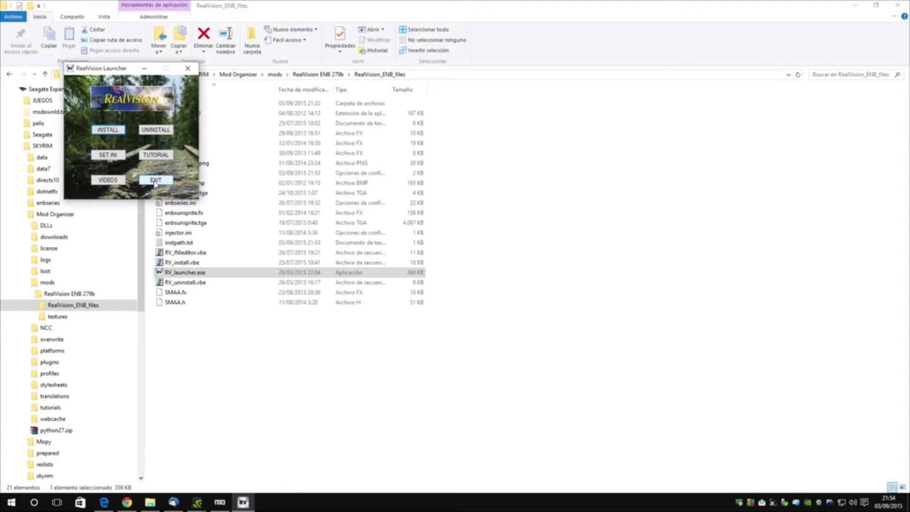
pyautogui.click(155, 180)
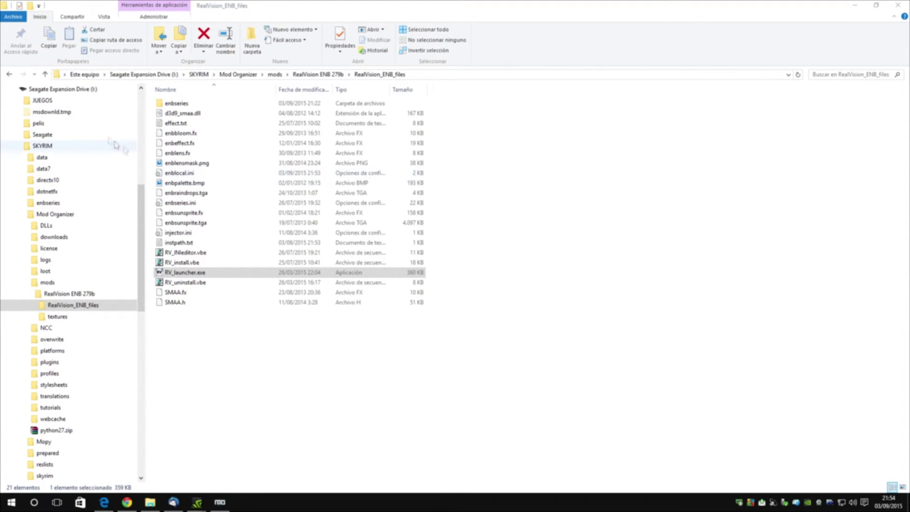
# Return to the main SKYRIM folder and open enblocal.ini.
pyautogui.click(9, 74)
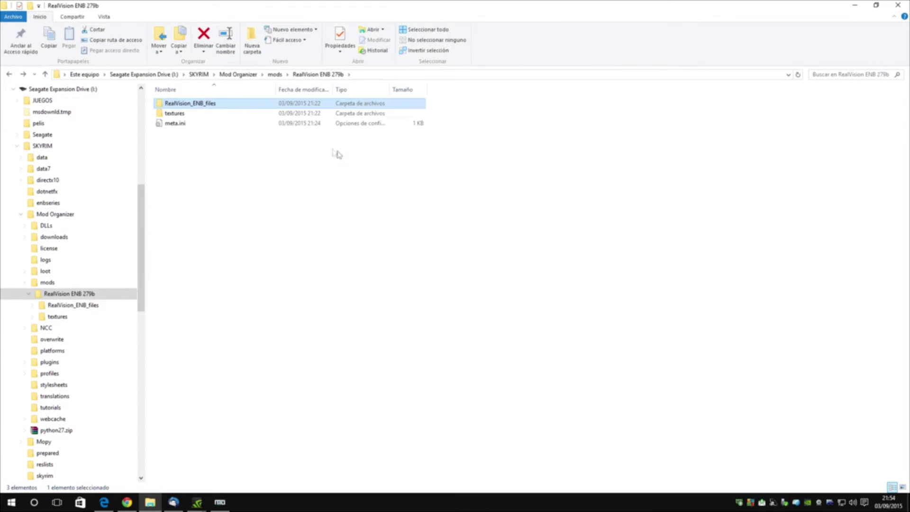
pyautogui.click(9, 74)
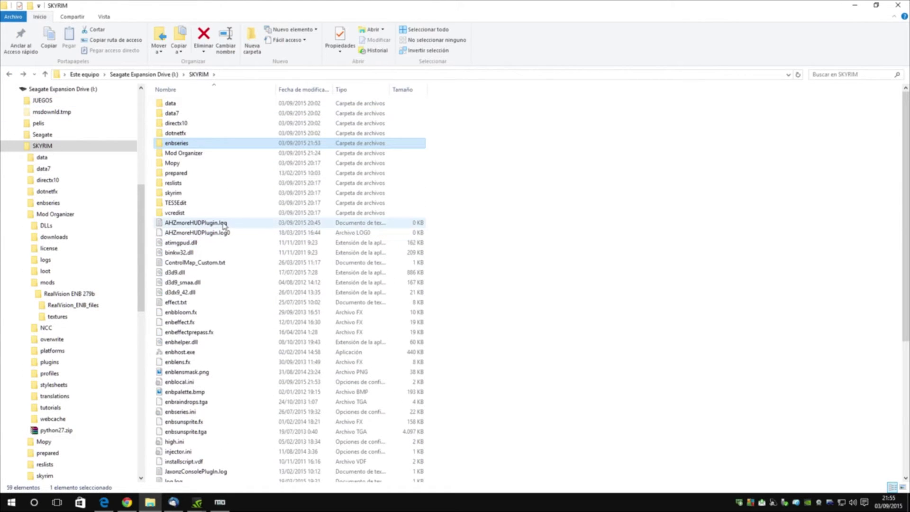
pyautogui.click(199, 75)
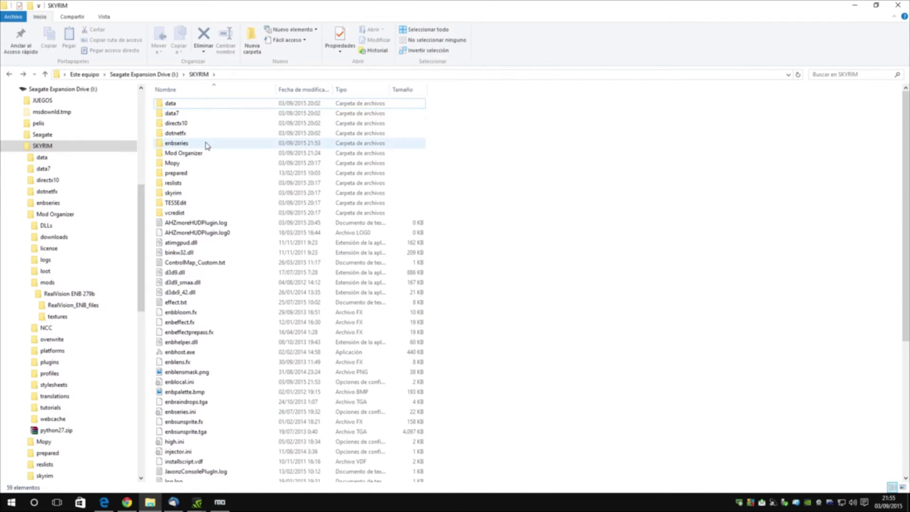
pyautogui.scroll(-2, 219, 168)
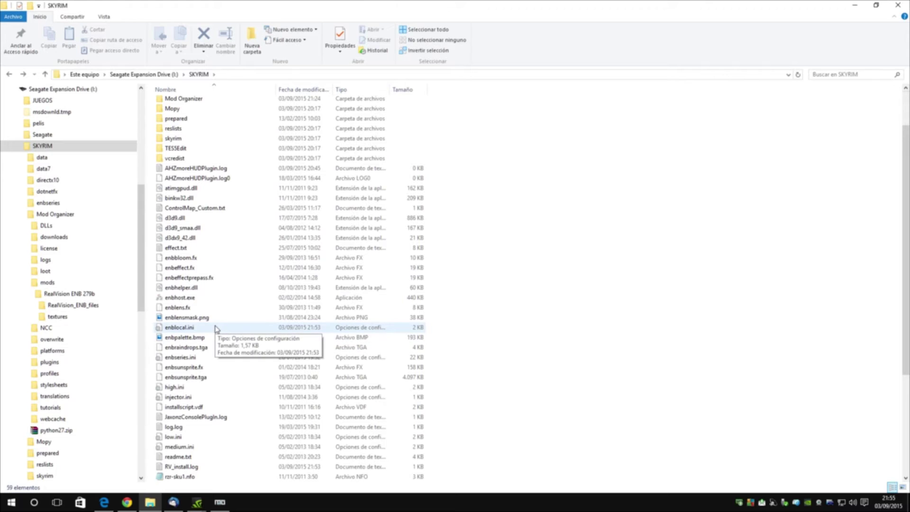
pyautogui.doubleClick(181, 328)
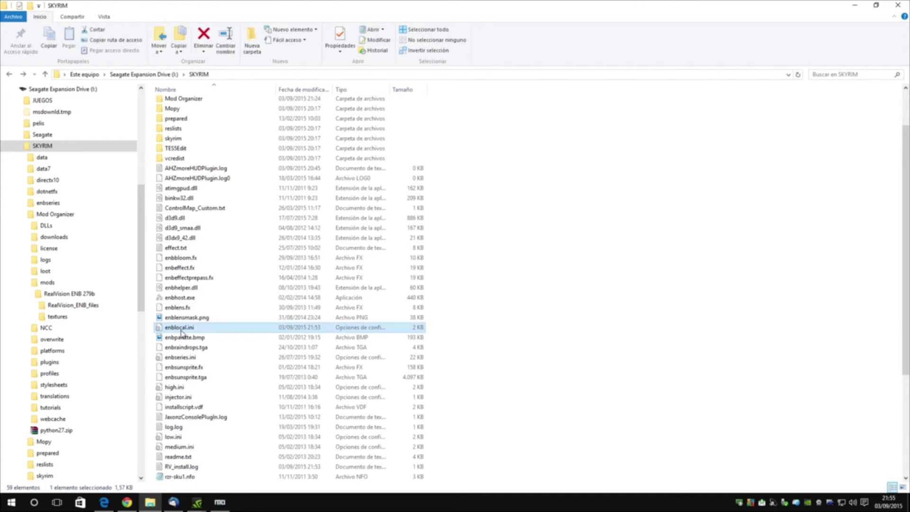
# Examine the borderless window settings and the memory section of enblocal.ini.
pyautogui.scroll(-1, 340, 265)
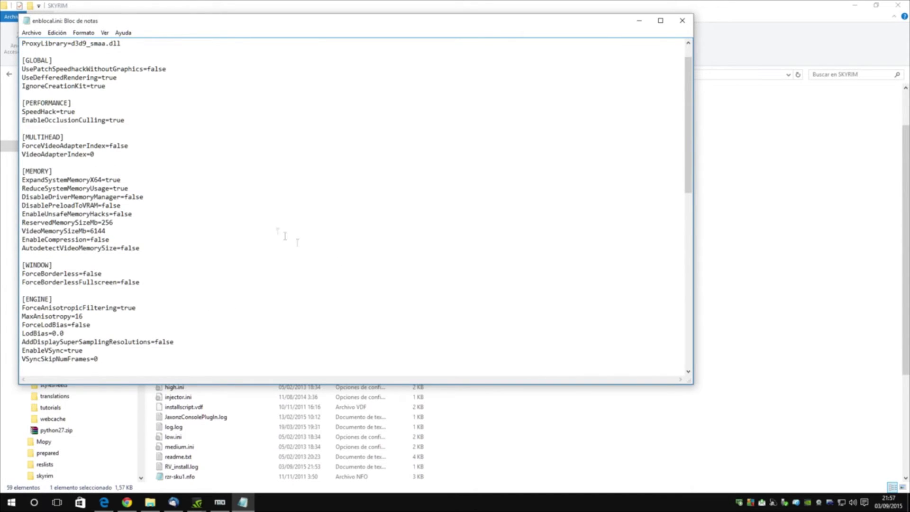
pyautogui.scroll(1, 115, 223)
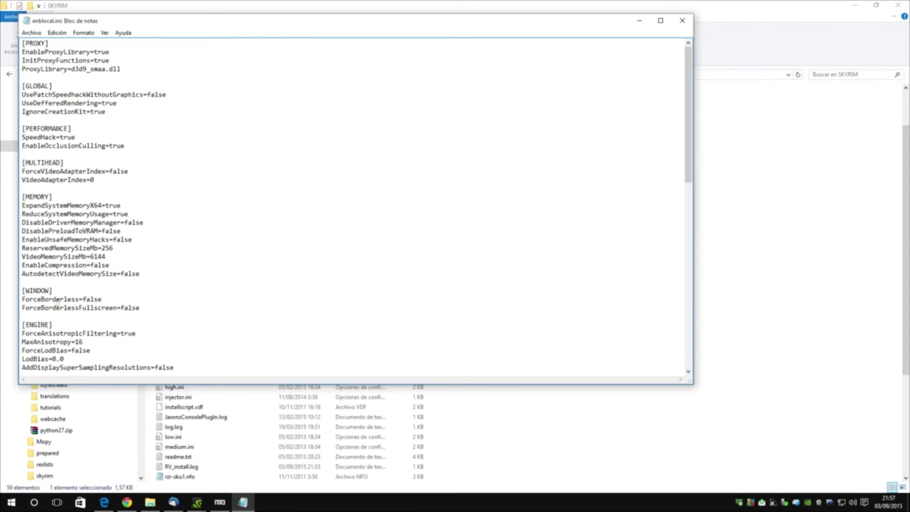
pyautogui.moveTo(22, 290); pyautogui.dragTo(139, 313)
pyautogui.click(167, 298)
pyautogui.moveTo(143, 308); pyautogui.dragTo(22, 307)
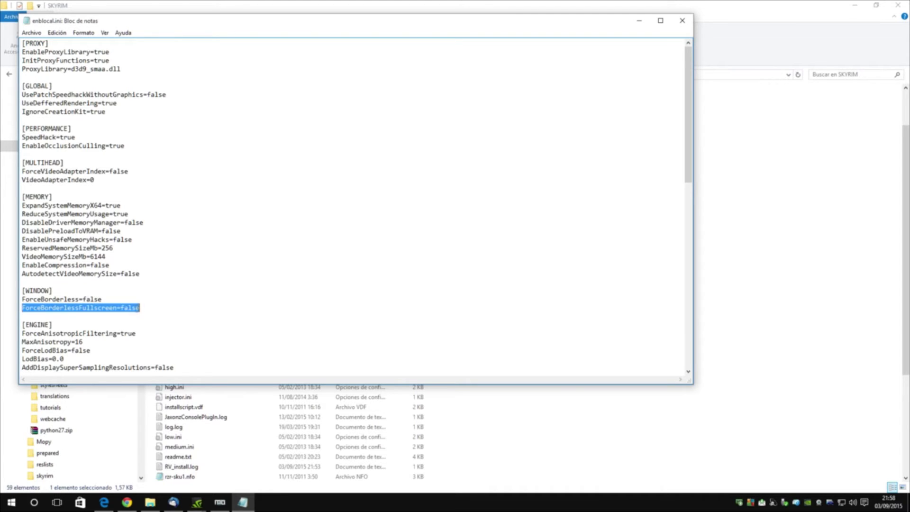
pyautogui.click(104, 297)
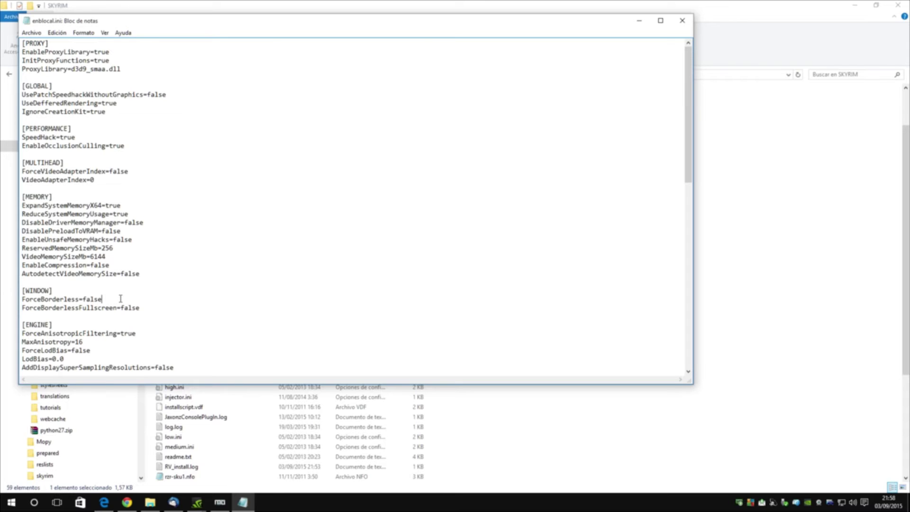
pyautogui.click(87, 199)
pyautogui.click(109, 256)
pyautogui.hotkey('ctrl', 'Home')
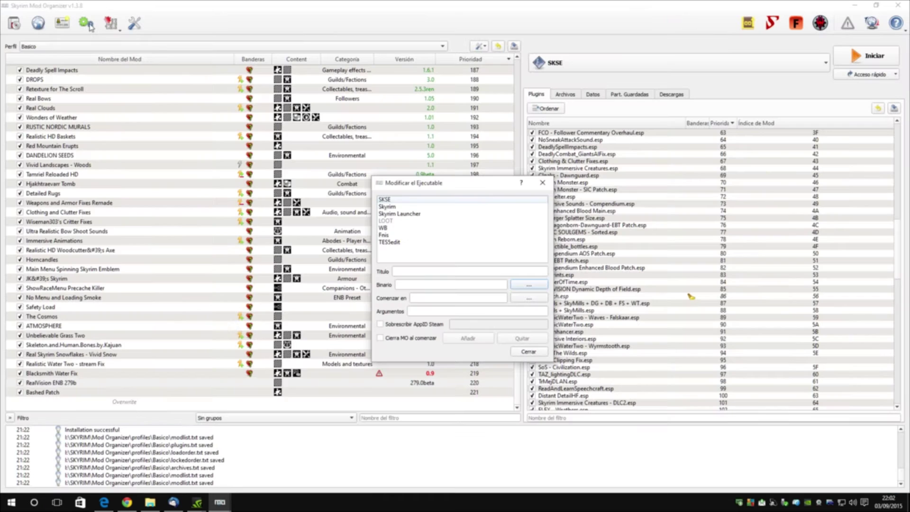
# In Mod Organizer, close the executables dialog, open skyrimprefs.ini in the INI Editor, and enlarge the editor window.
pyautogui.click(542, 183)
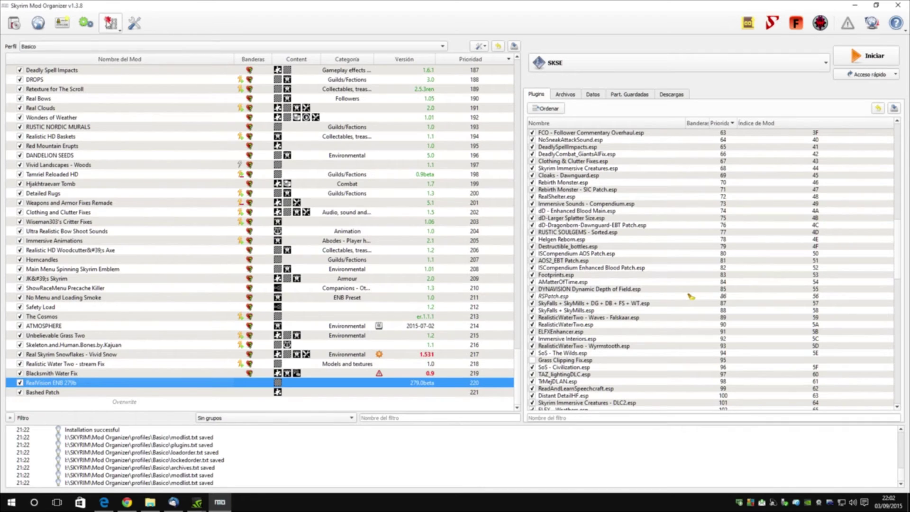
pyautogui.click(116, 29)
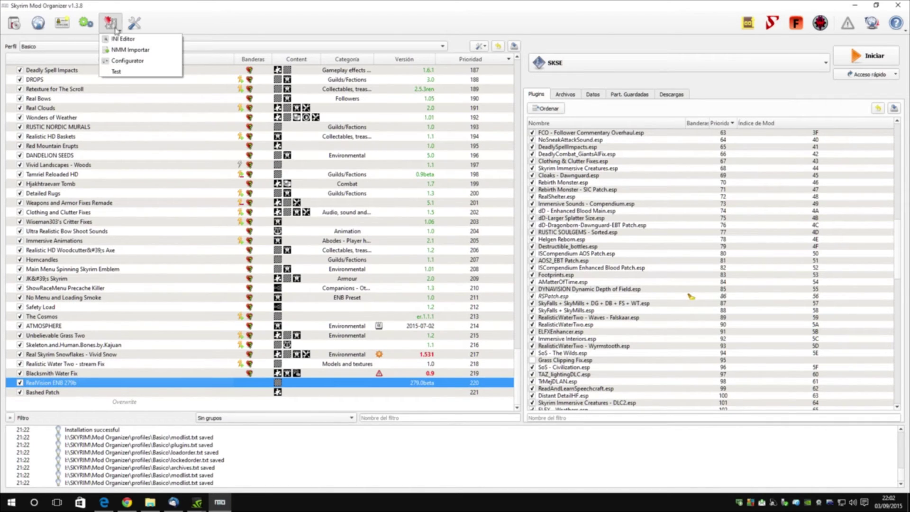
pyautogui.click(112, 25)
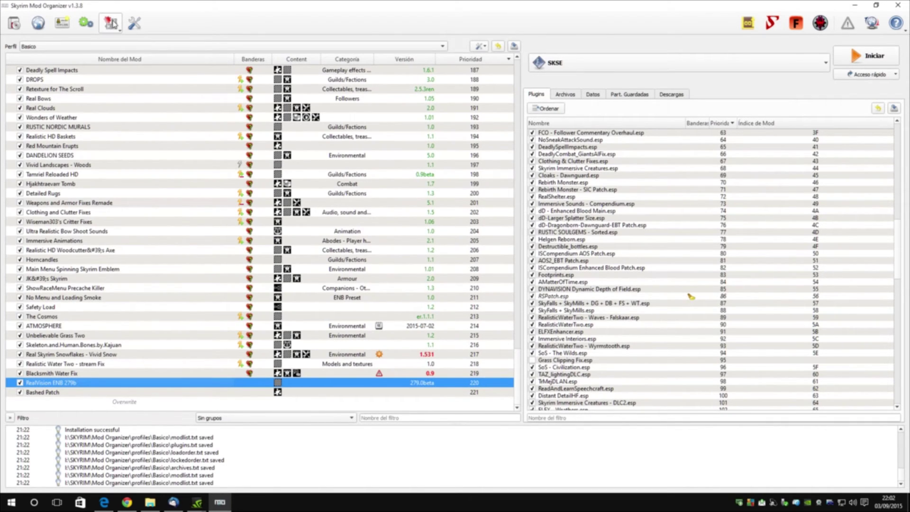
pyautogui.click(113, 25)
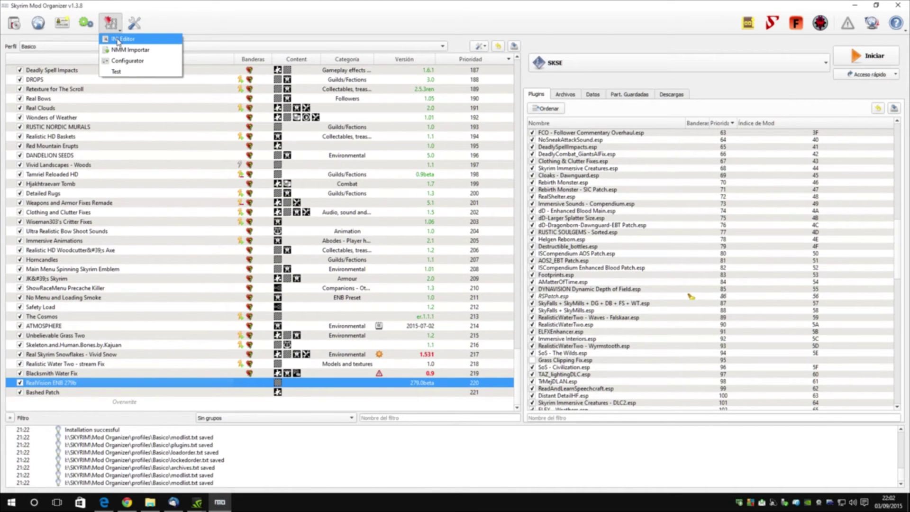
pyautogui.click(115, 39)
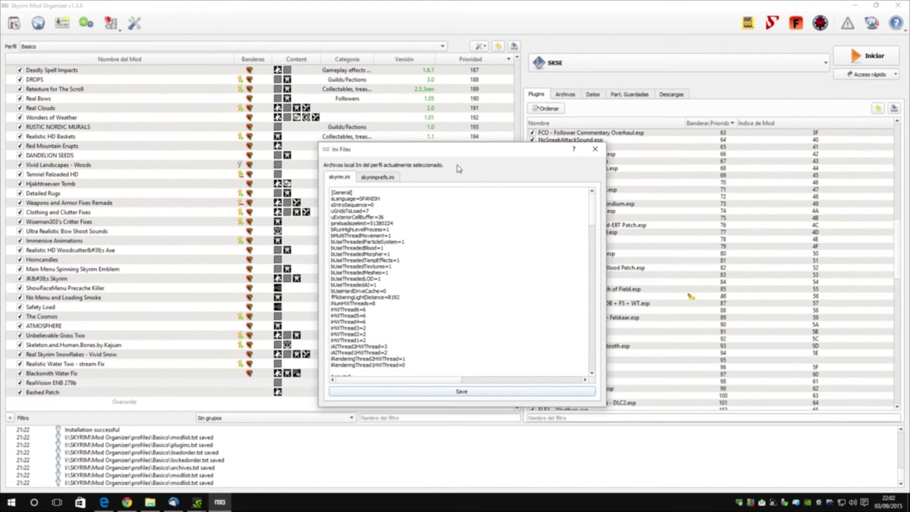
pyautogui.click(378, 179)
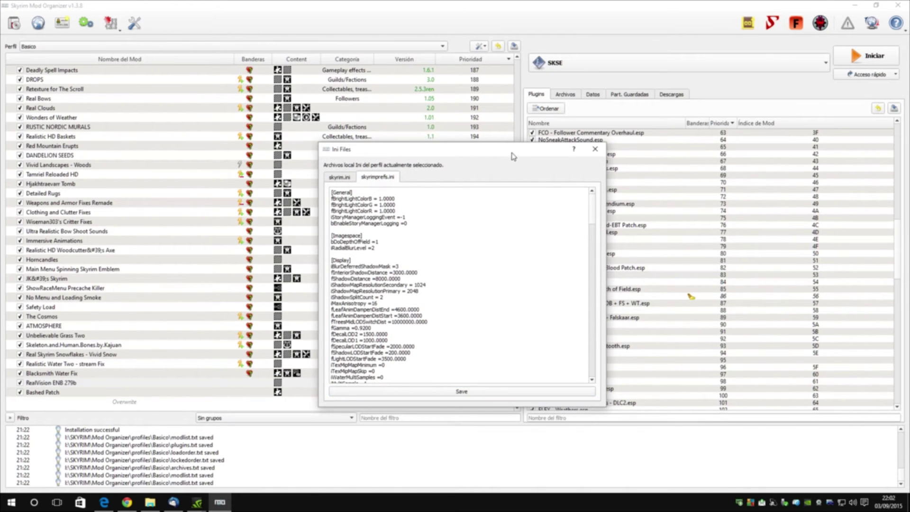
pyautogui.moveTo(509, 152); pyautogui.dragTo(486, 91)
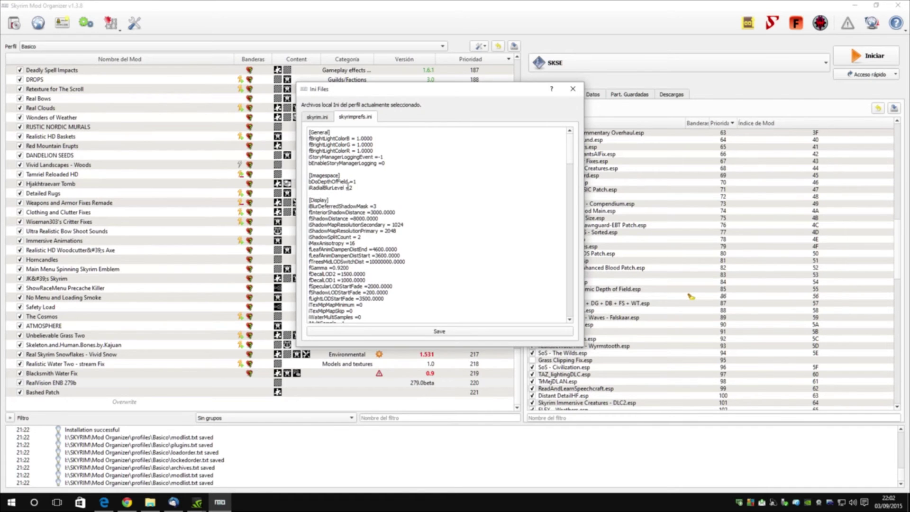
pyautogui.doubleClick(474, 89)
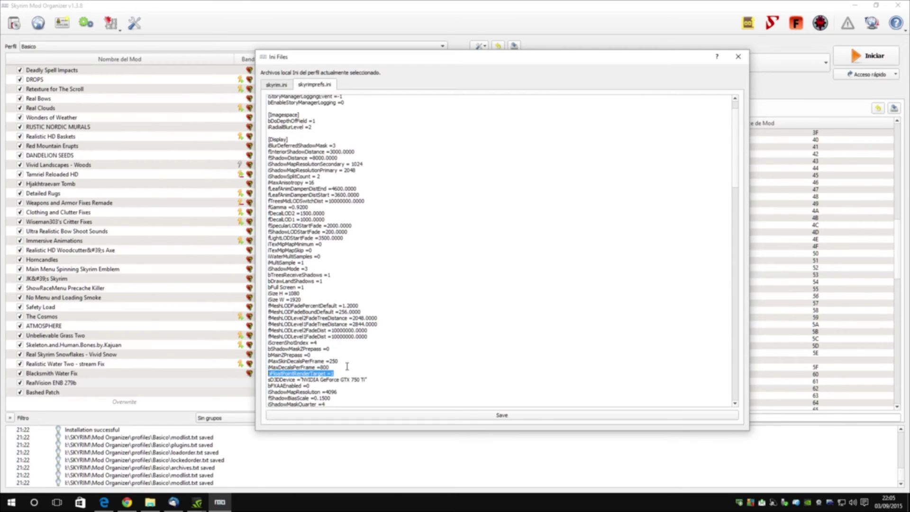
# Check the bTreesReceiveShadows and bDrawLandShadows lines and set iMultiSample to 0 in skyrimprefs.ini.
pyautogui.moveTo(330, 275); pyautogui.dragTo(264, 275)
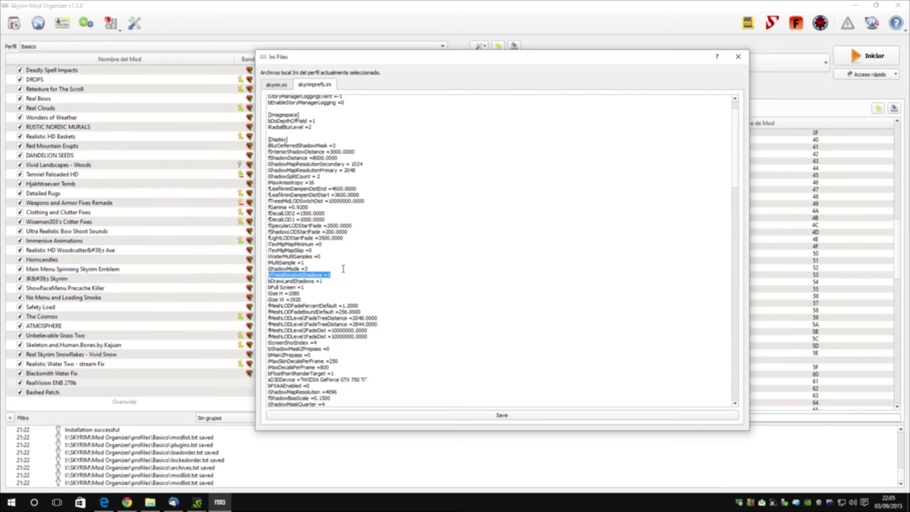
pyautogui.press('Down')
pyautogui.press('Home')
pyautogui.hotkey('shift', 'End')
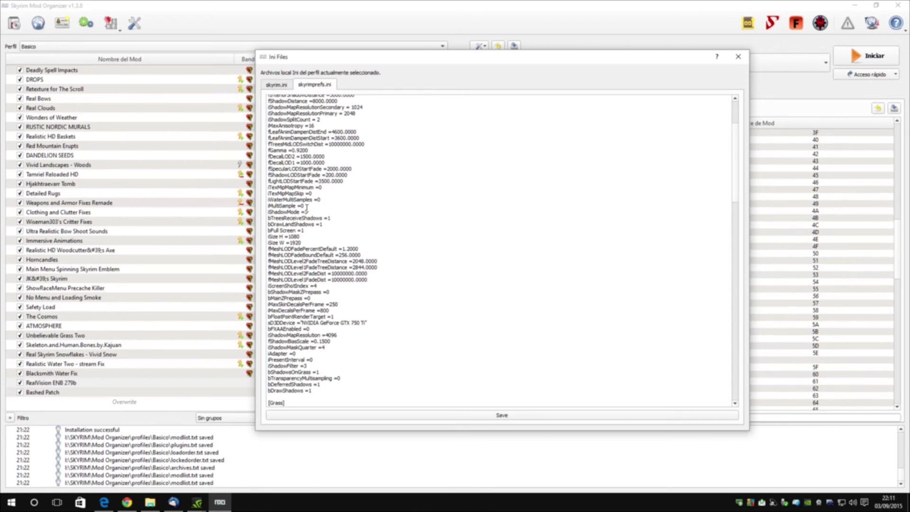
# Check bFXAAEnabled, set iMaxAnisotropy to 0 and fGamma to 1.2400, and save and close skyrimprefs.ini.
pyautogui.hotkey('ctrl', 'z')
pyautogui.moveTo(268, 329); pyautogui.dragTo(382, 327)
pyautogui.click(322, 150)
pyautogui.click(501, 416)
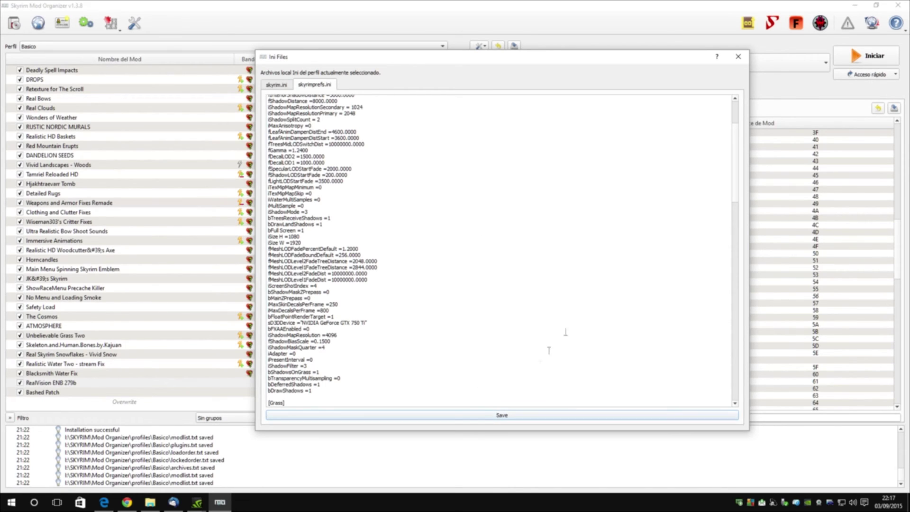
pyautogui.click(738, 57)
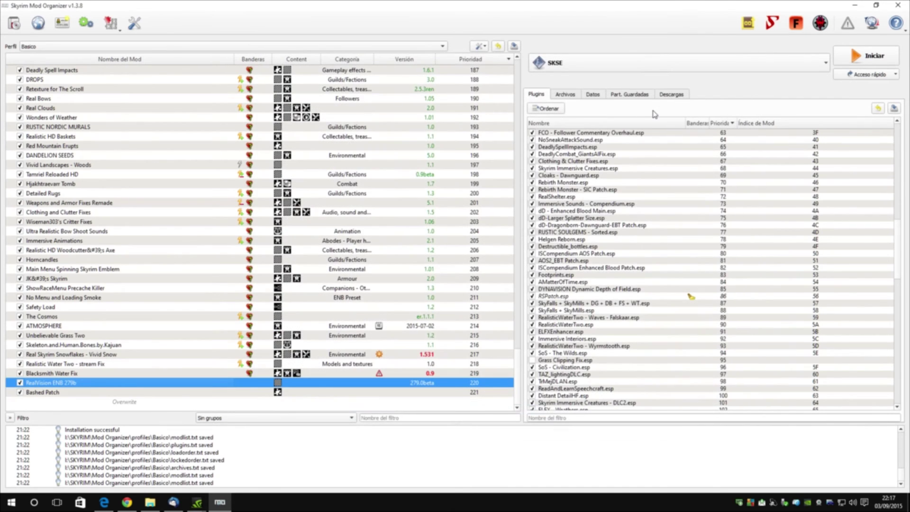
# Launch Skyrim through SKSE and fast travel to Paraje de Rorik from the world map.
pyautogui.click(860, 61)
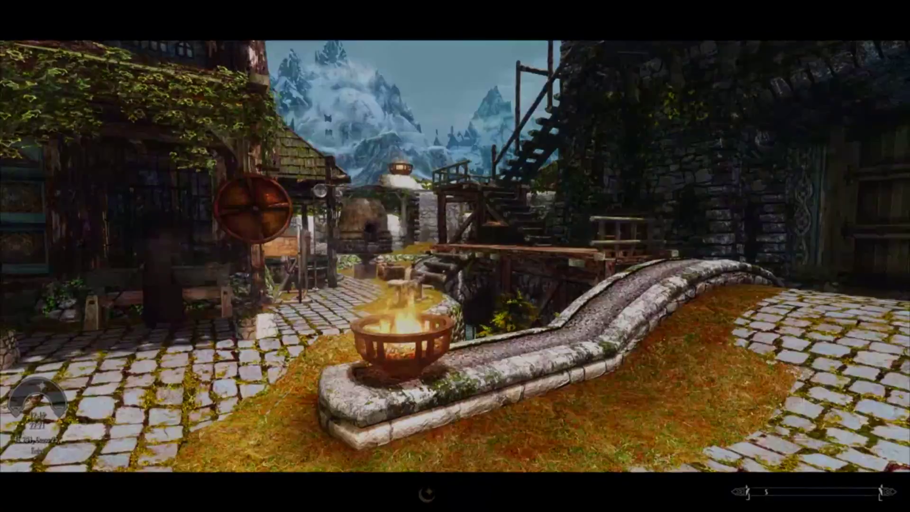
pyautogui.press('m')
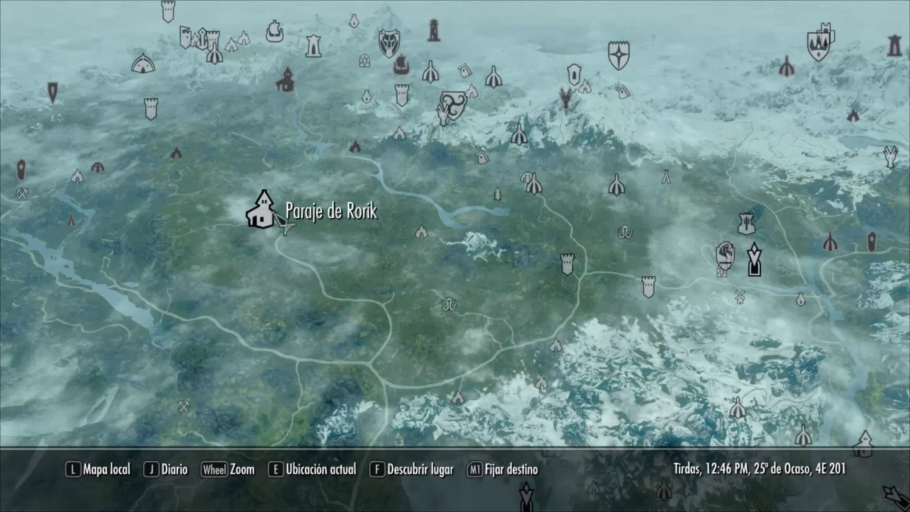
pyautogui.click(283, 226)
pyautogui.press('e')
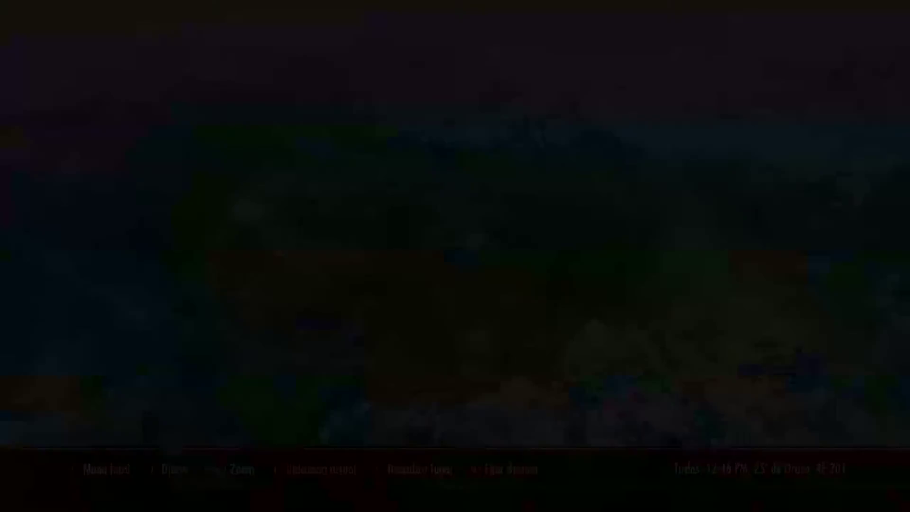